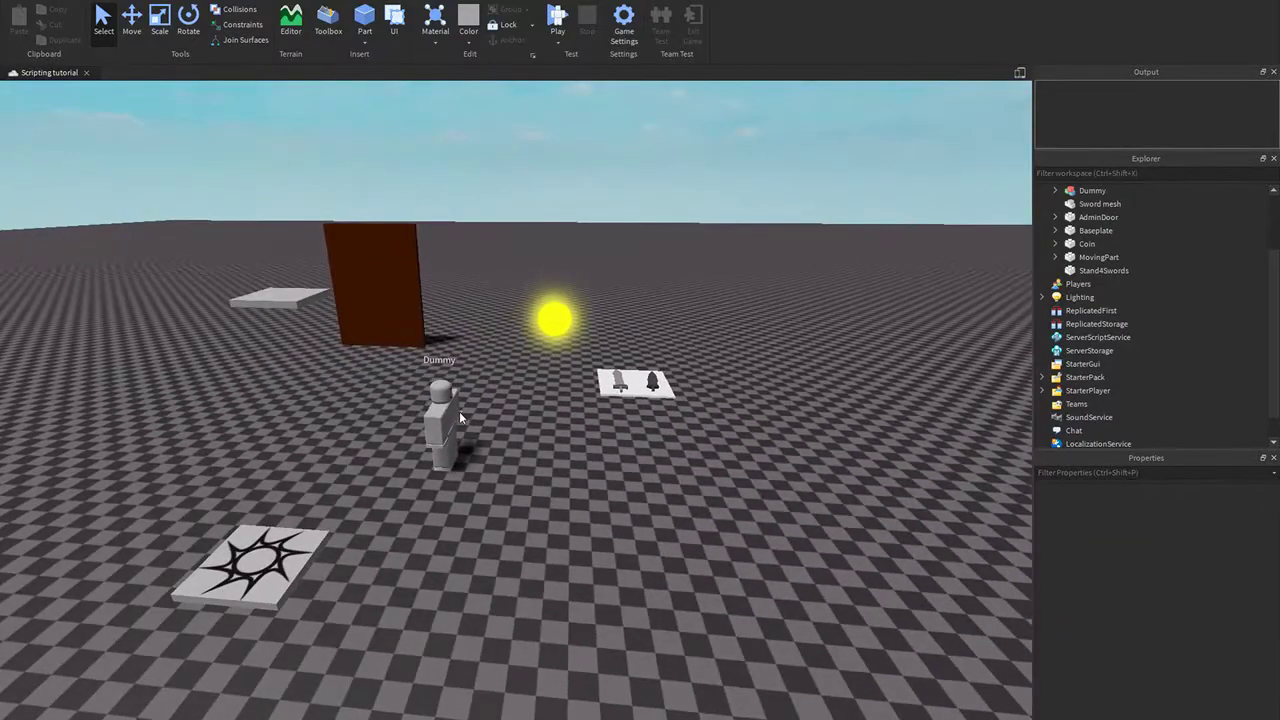
Move the Dummy beside the sword stand and browse StarterPlayer's contents in Explorer
{"action": "left_click_drag", "start_coordinate": [461, 422], "coordinate": [713, 491]}
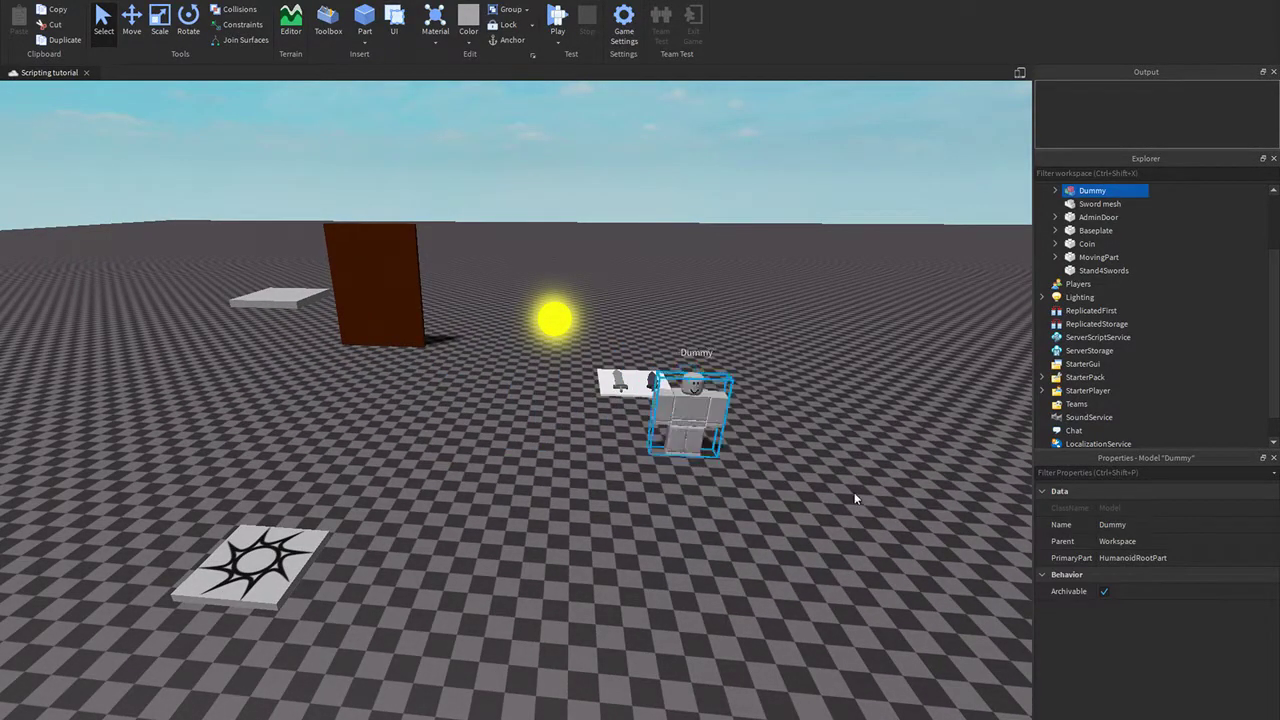
{"action": "left_click", "coordinate": [878, 483]}
{"action": "scroll", "coordinate": [1083, 318], "scroll_direction": "down", "scroll_amount": 1}
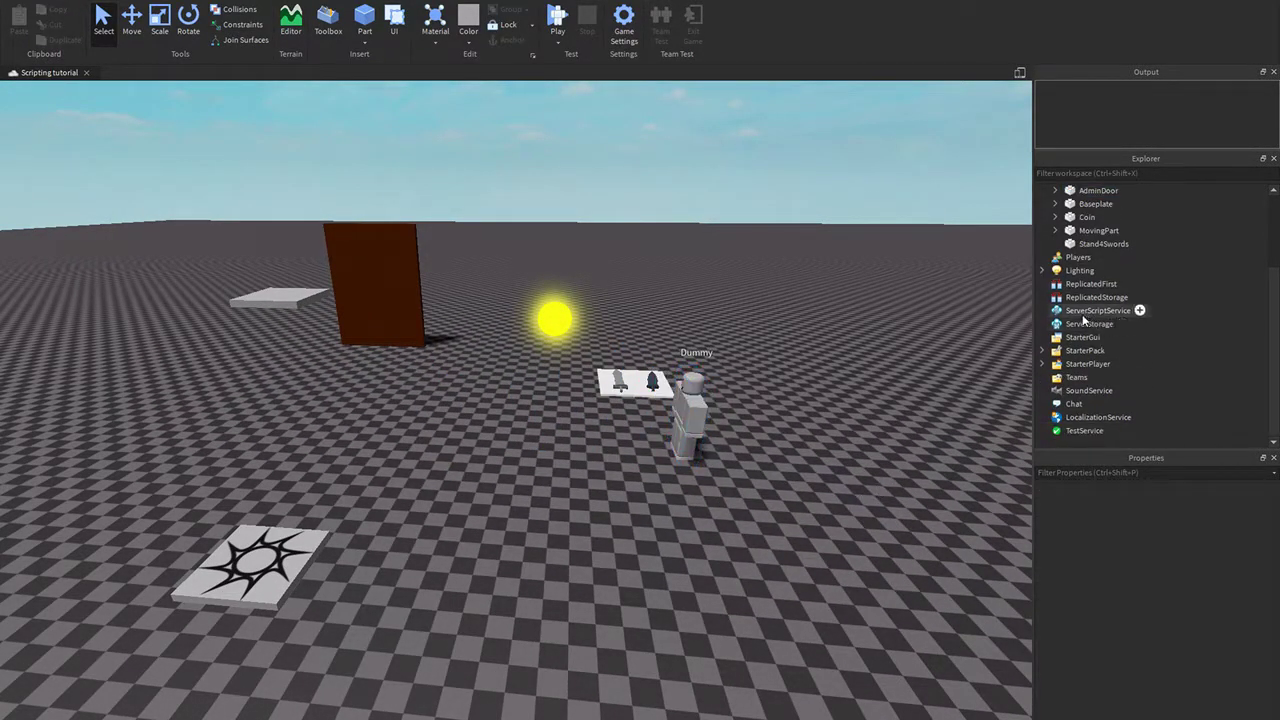
{"action": "left_click", "coordinate": [1043, 364]}
{"action": "left_click", "coordinate": [1056, 377]}
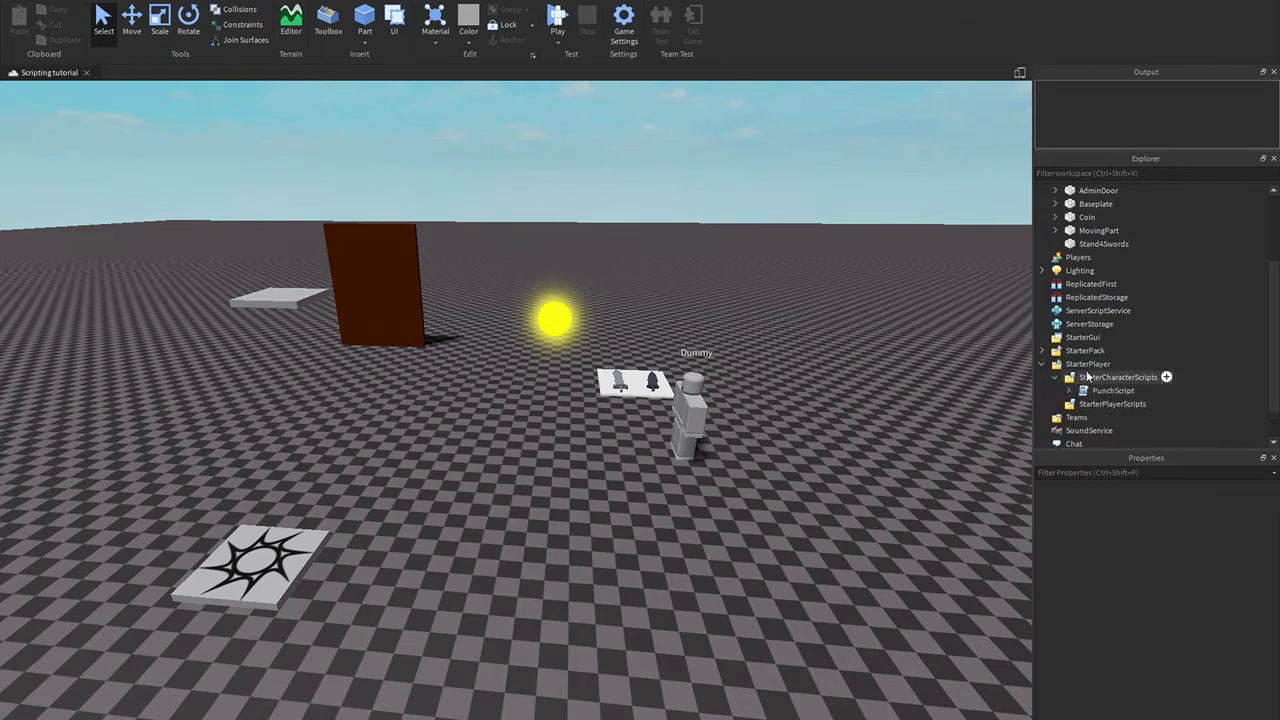
{"action": "left_click", "coordinate": [1056, 377]}
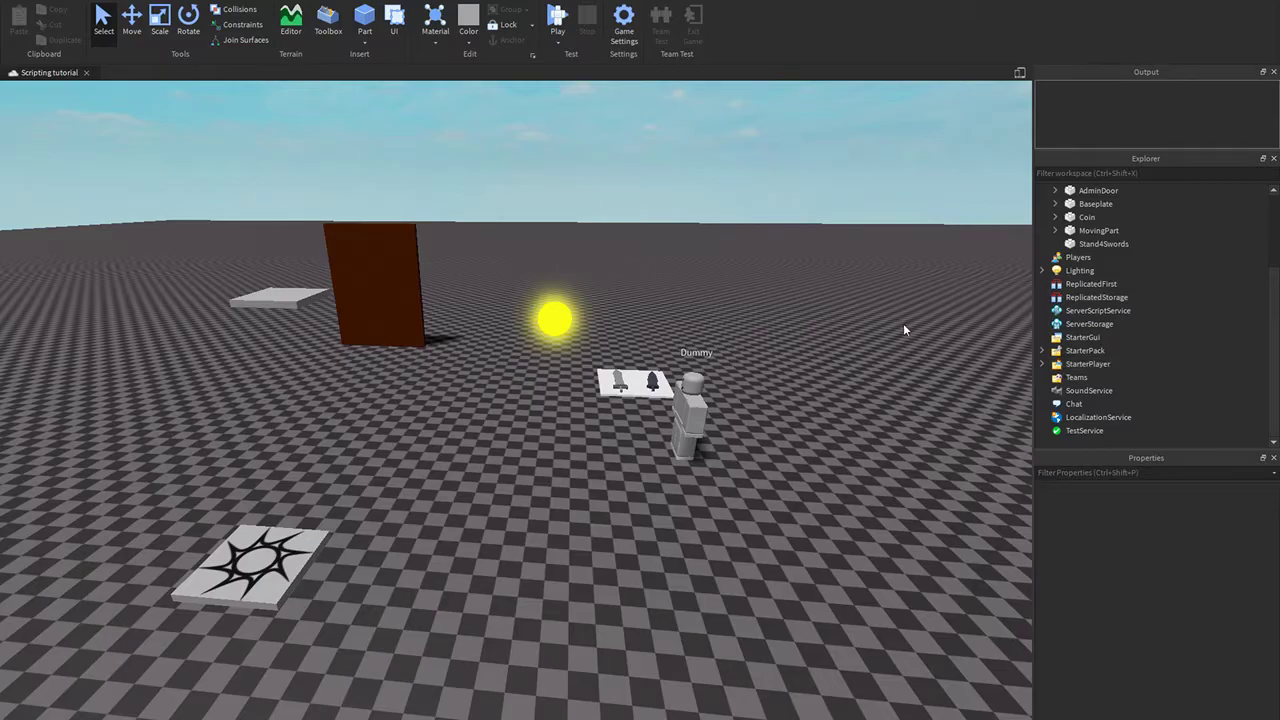
Fly the camera around the scene with WASD and right-drag
{"action": "right_click_drag", "start_coordinate": [904, 323], "coordinate": [904, 323]}
{"action": "scroll", "coordinate": [1083, 305], "scroll_direction": "up", "scroll_amount": 3}
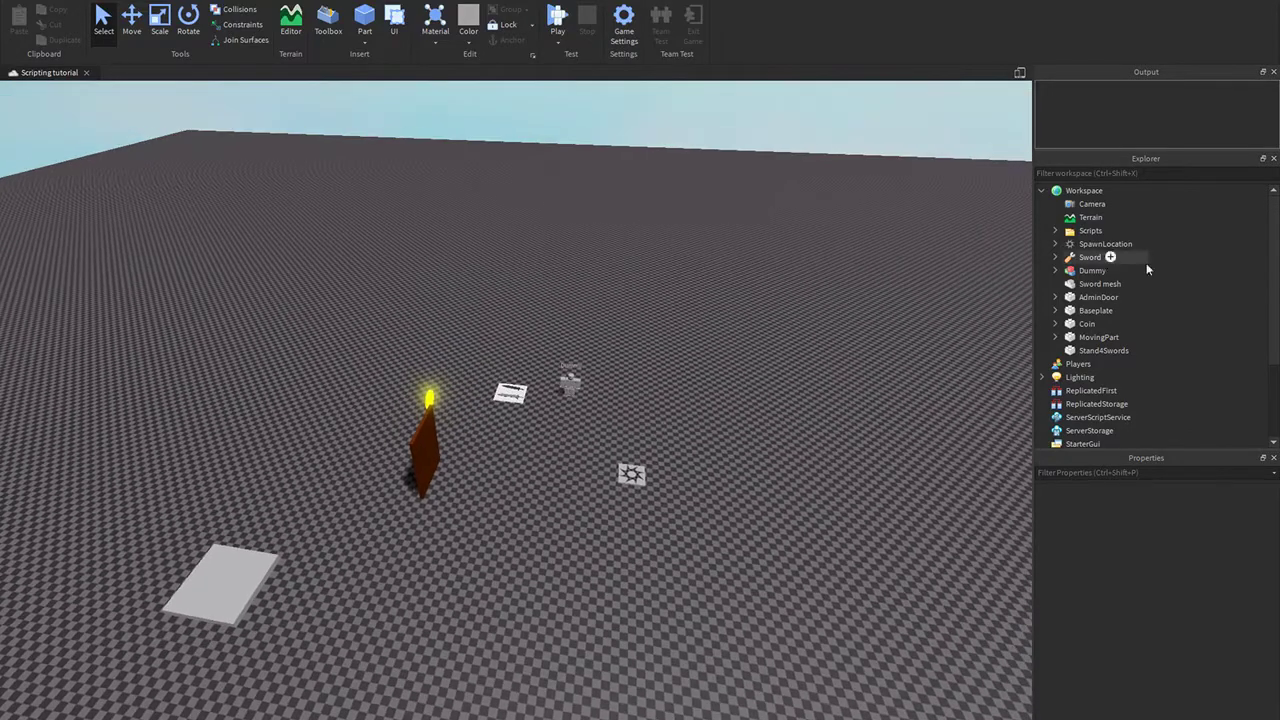
{"action": "key", "text": "s"}
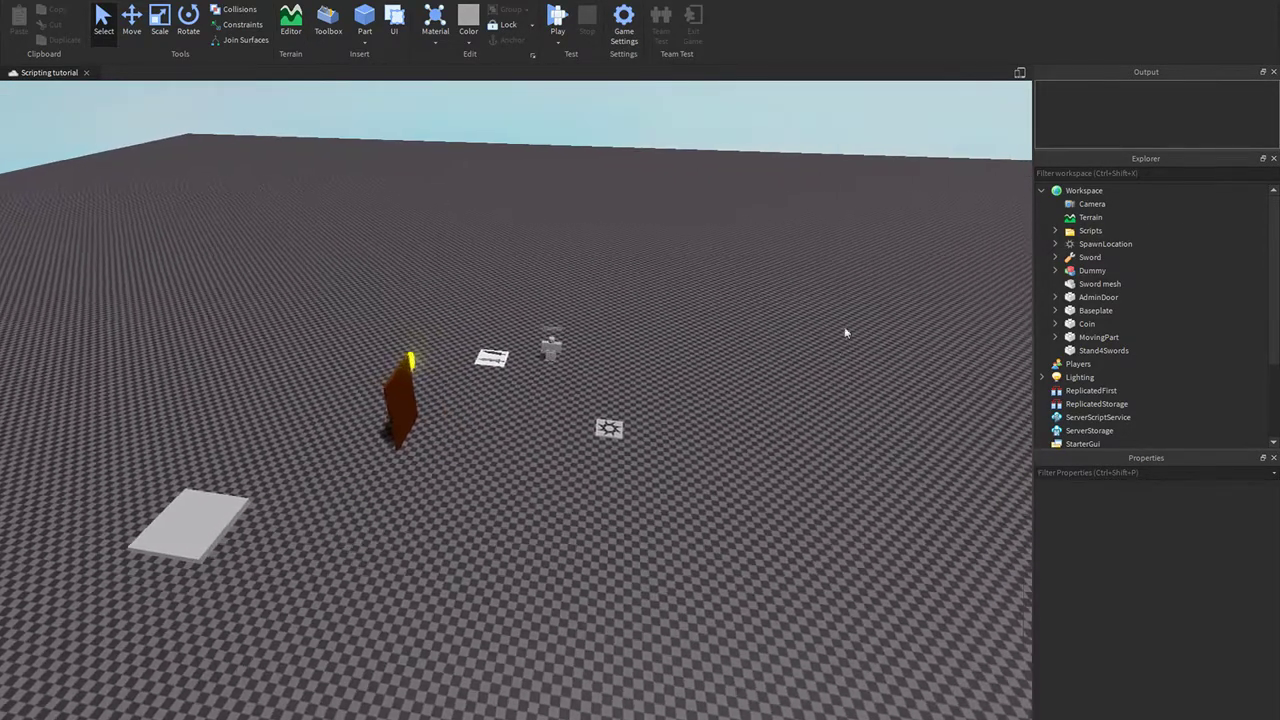
{"action": "key", "text": "d"}
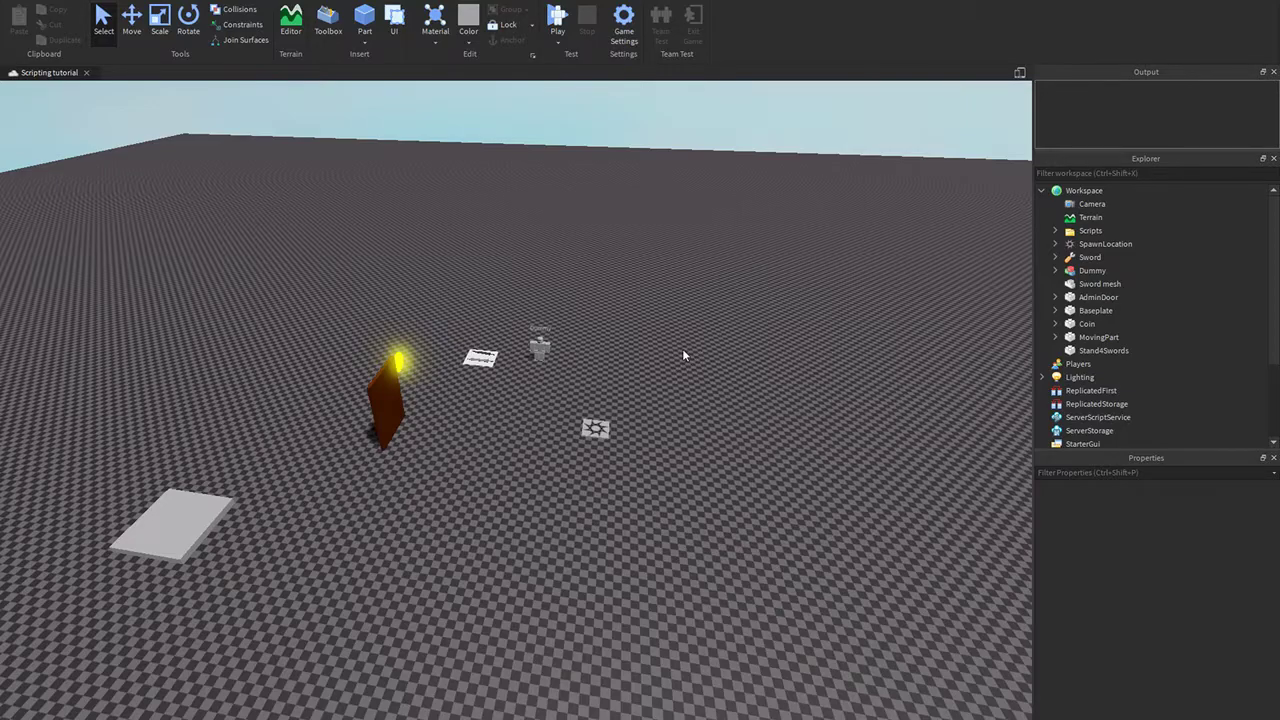
{"action": "key", "text": "w"}
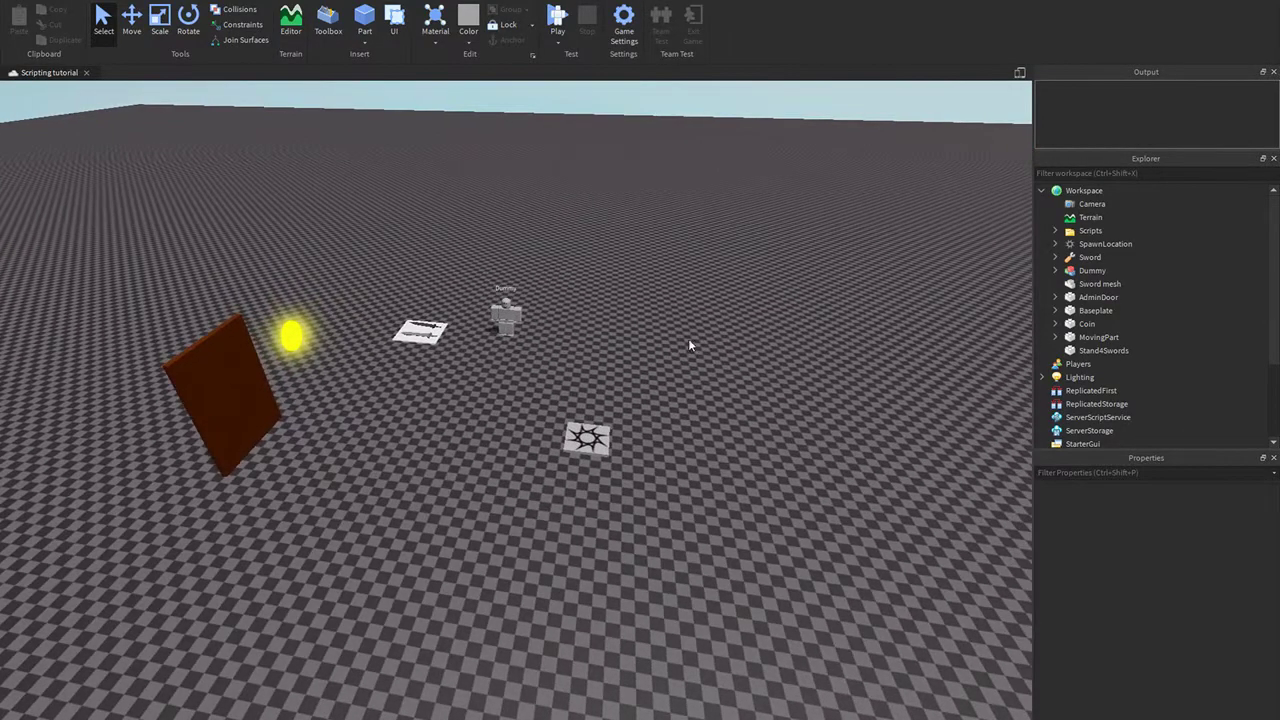
{"action": "right_click_drag", "start_coordinate": [688, 341], "coordinate": [660, 341]}
{"action": "key", "text": "w"}
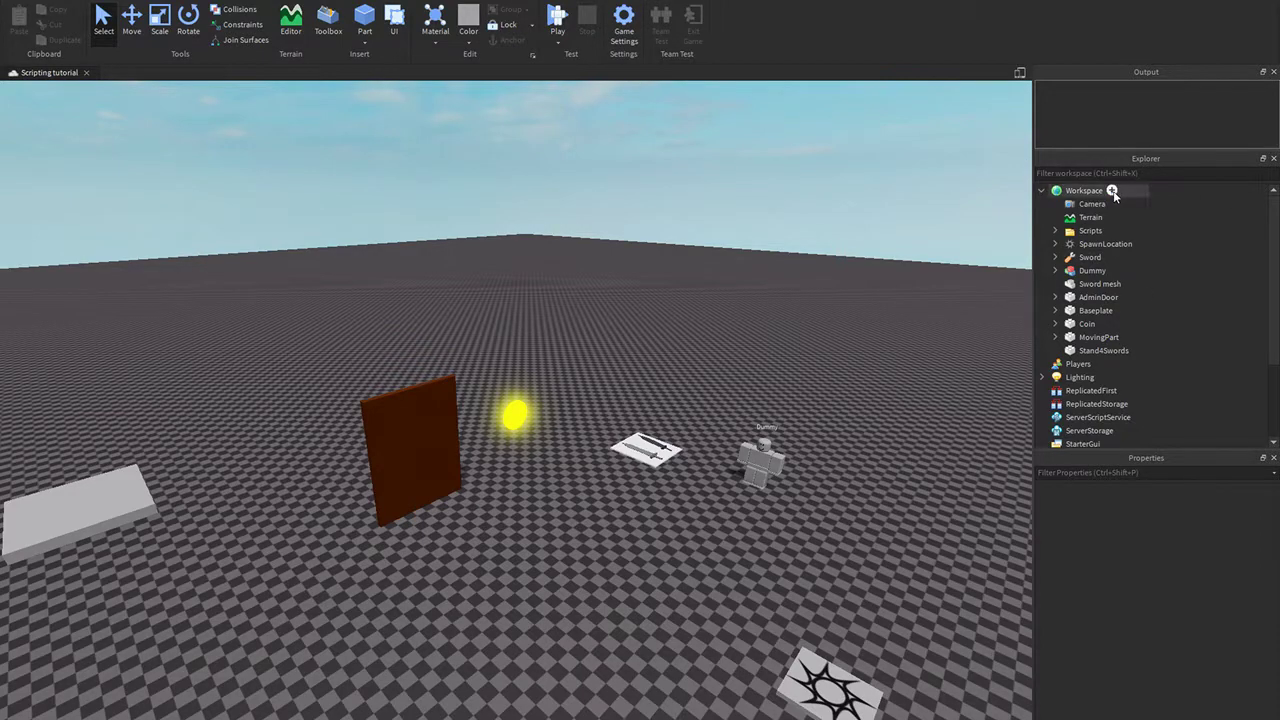
Insert a new Script under Workspace, clear its print line, and move it into the Scripts folder
{"action": "left_click", "coordinate": [1110, 193]}
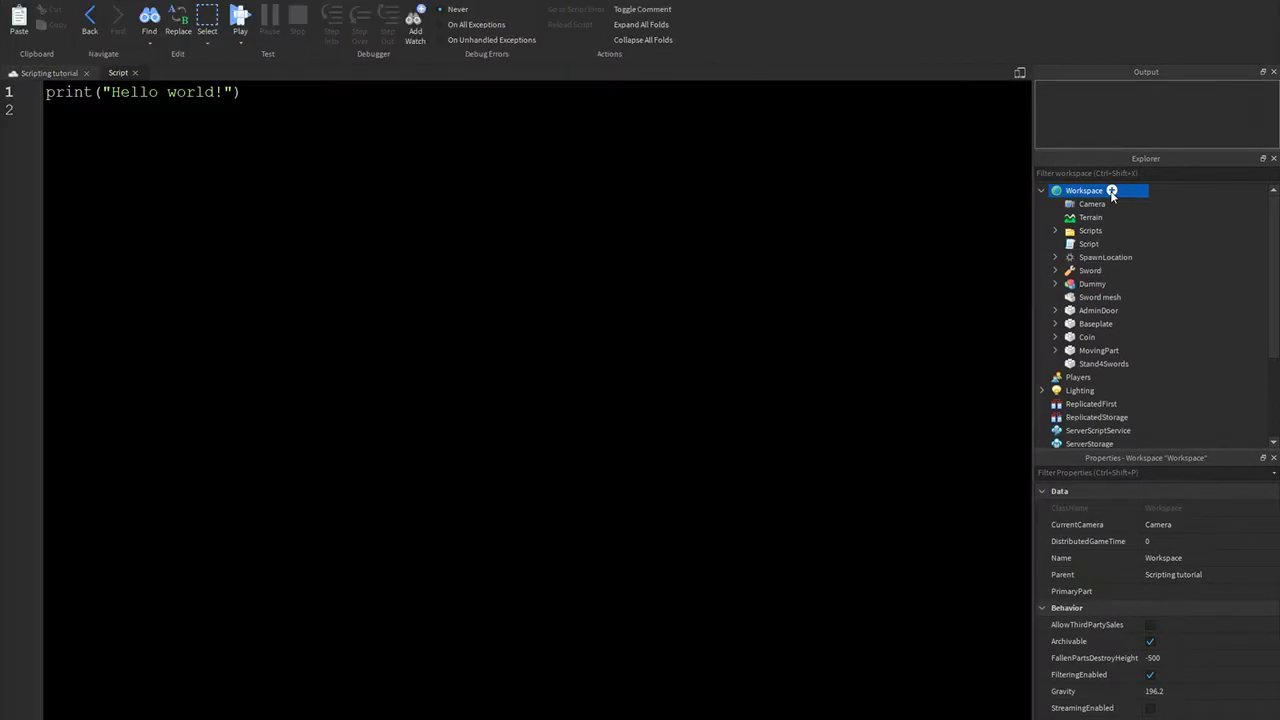
{"action": "key", "text": "ctrl+a"}
{"action": "key", "text": "BackSpace"}
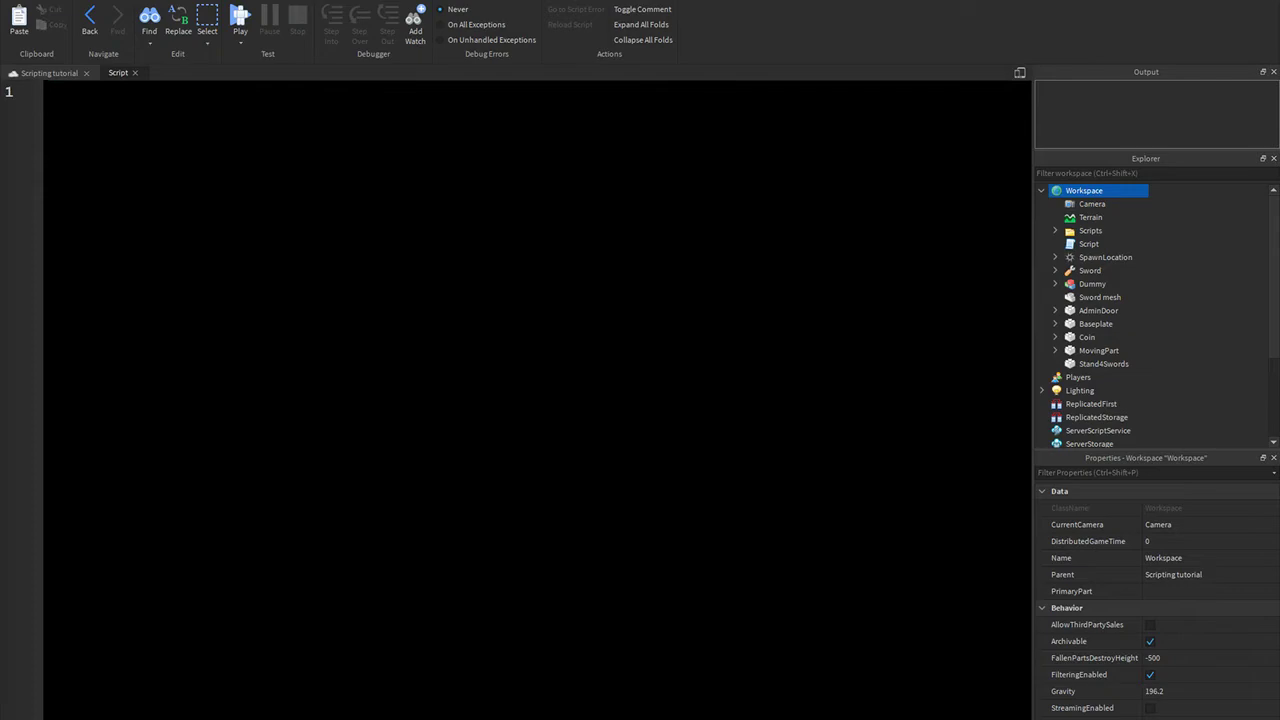
{"action": "scroll", "coordinate": [1098, 390], "scroll_direction": "down", "scroll_amount": 1}
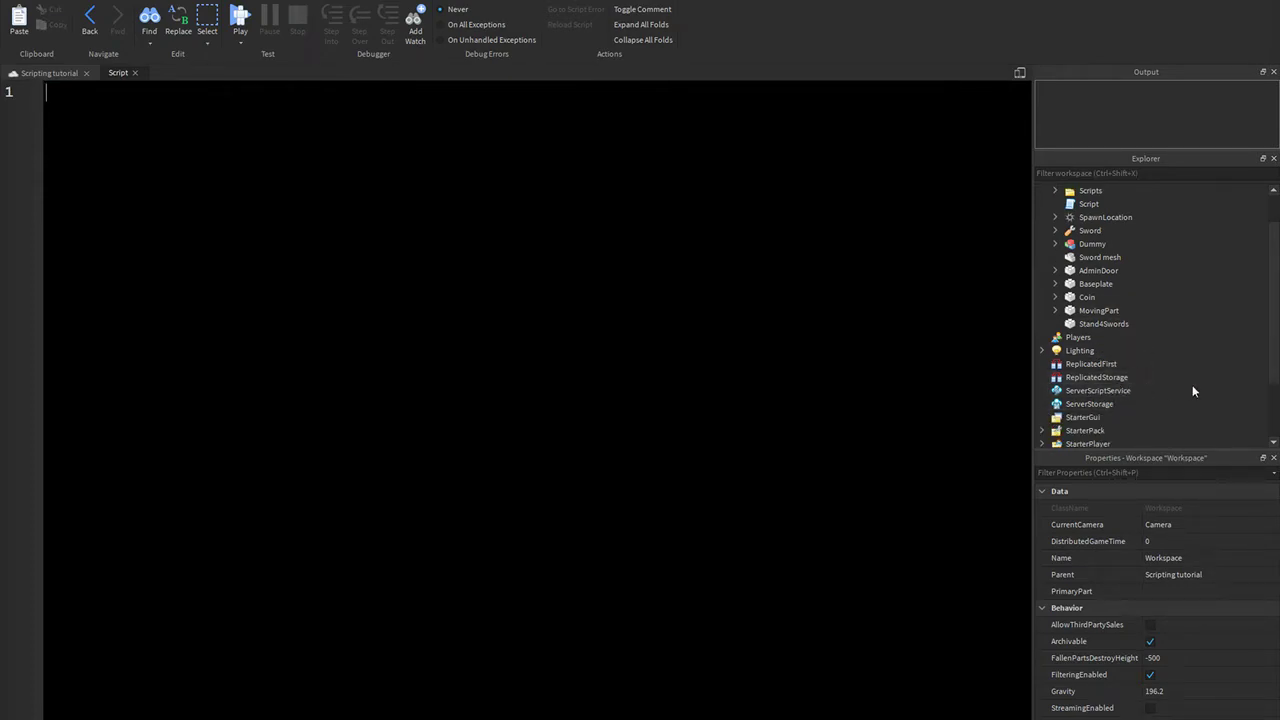
{"action": "left_click", "coordinate": [1110, 204]}
{"action": "scroll", "coordinate": [1117, 212], "scroll_direction": "up", "scroll_amount": 1}
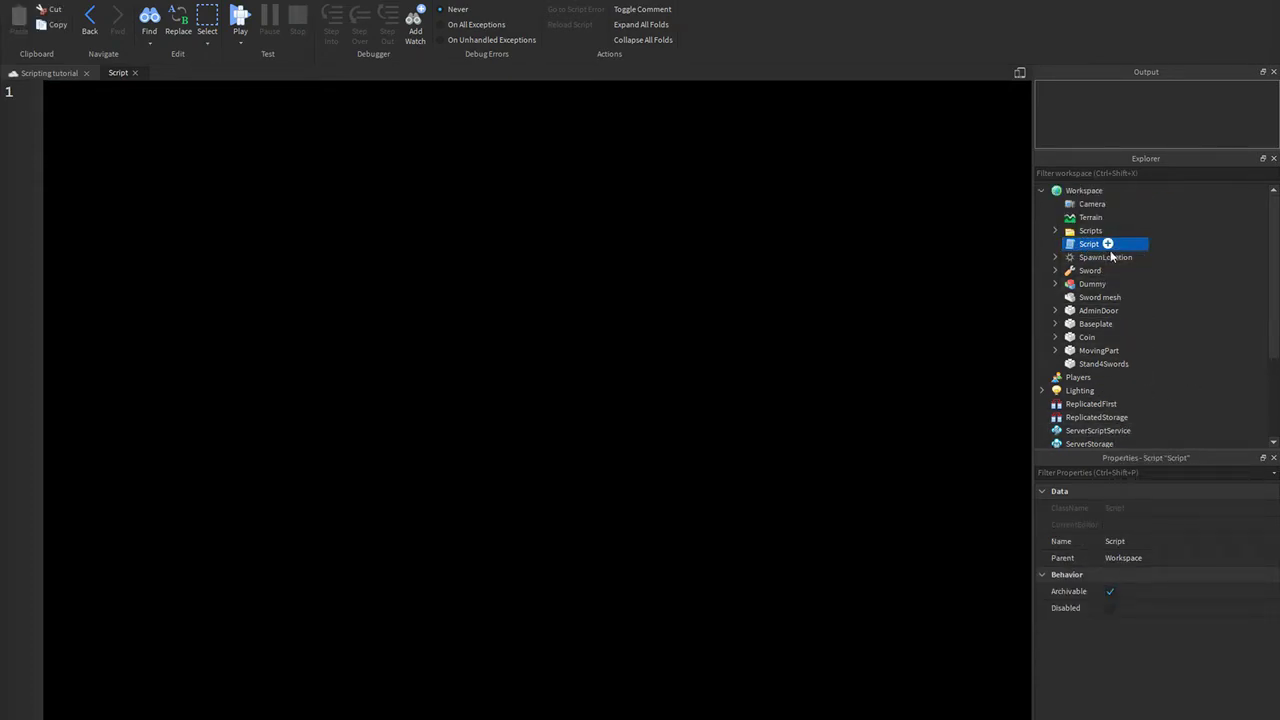
{"action": "left_click_drag", "start_coordinate": [1100, 246], "coordinate": [1100, 217]}
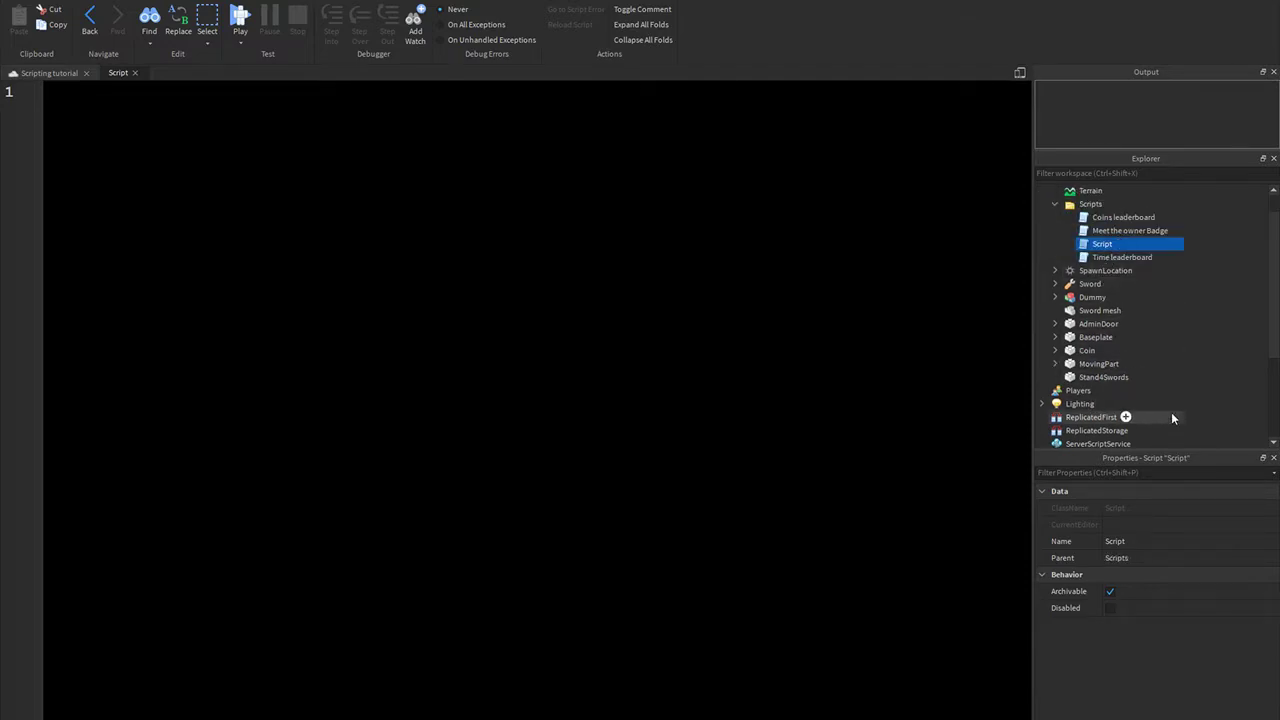
Rename the script to '2x speed gamepass'
{"action": "left_click", "coordinate": [1126, 542]}
{"action": "type", "text": "2"}
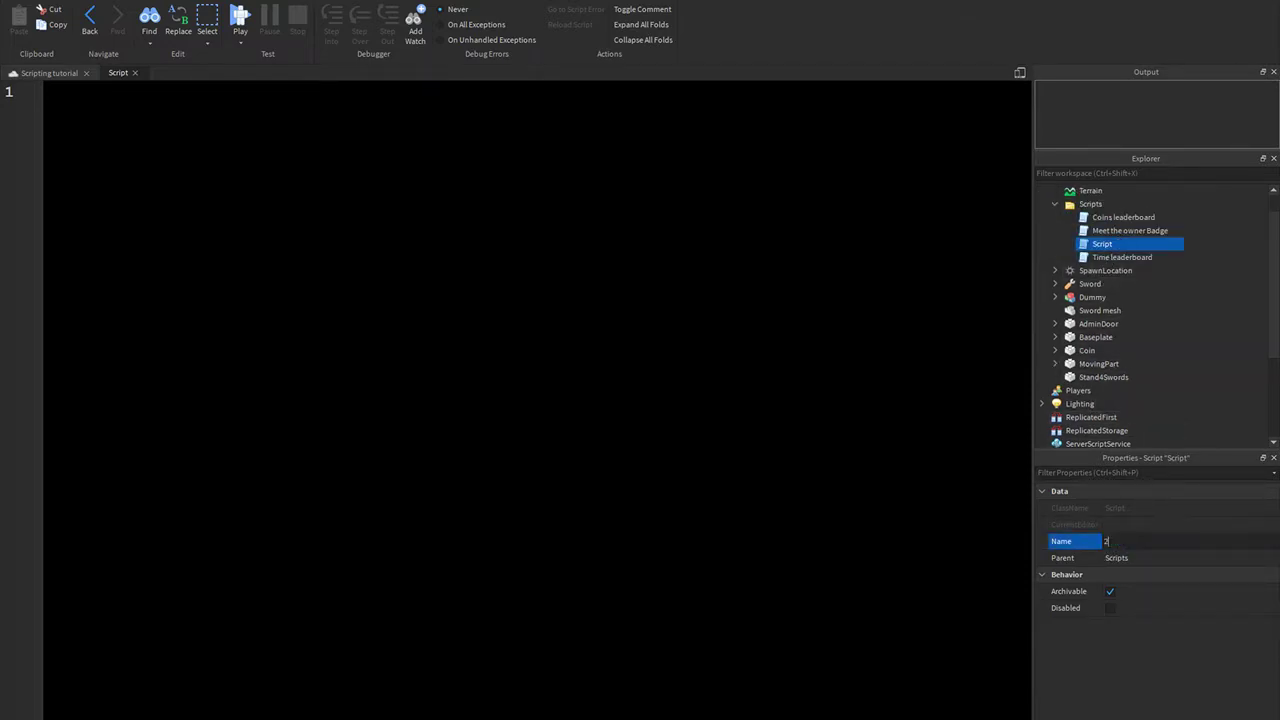
{"action": "type", "text": "x spe"}
{"action": "type", "text": "ed gamepass"}
{"action": "key", "text": "Return"}
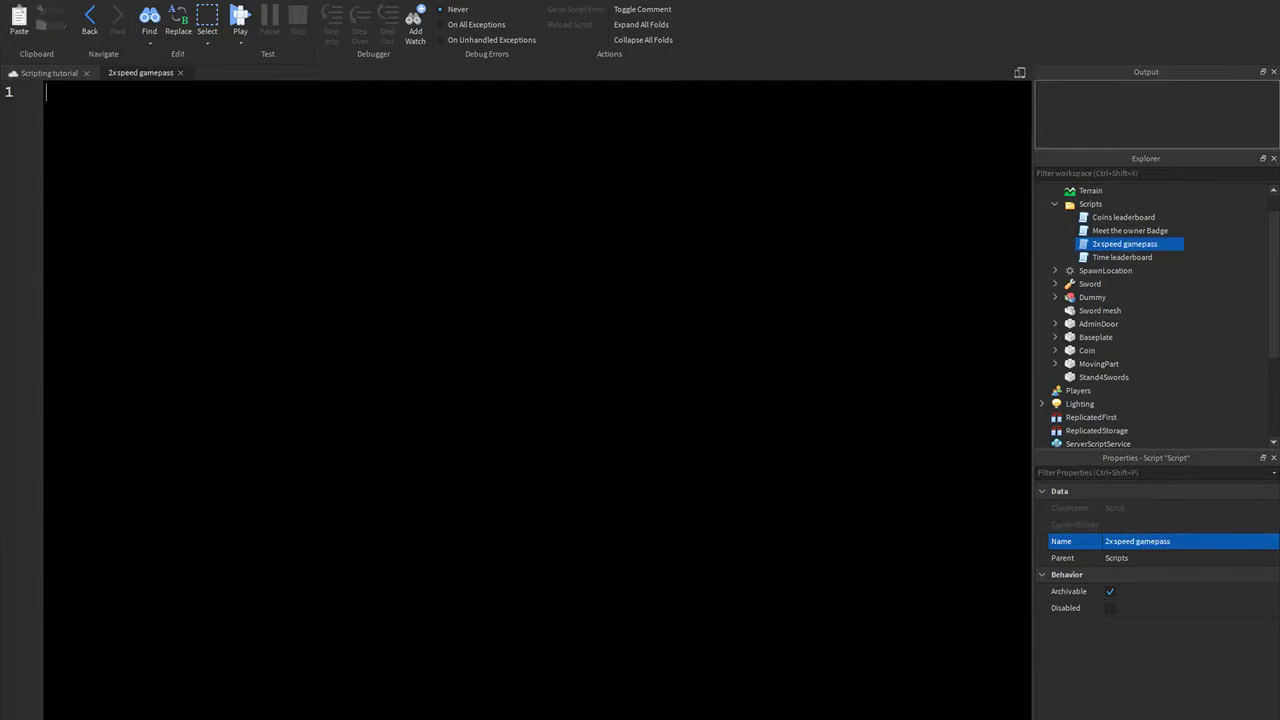
Declare local gamepassId = 0 and local mps = game:GetService('MarketplaceService')
{"action": "type", "text": "local "}
{"action": "type", "text": "gamepas"}
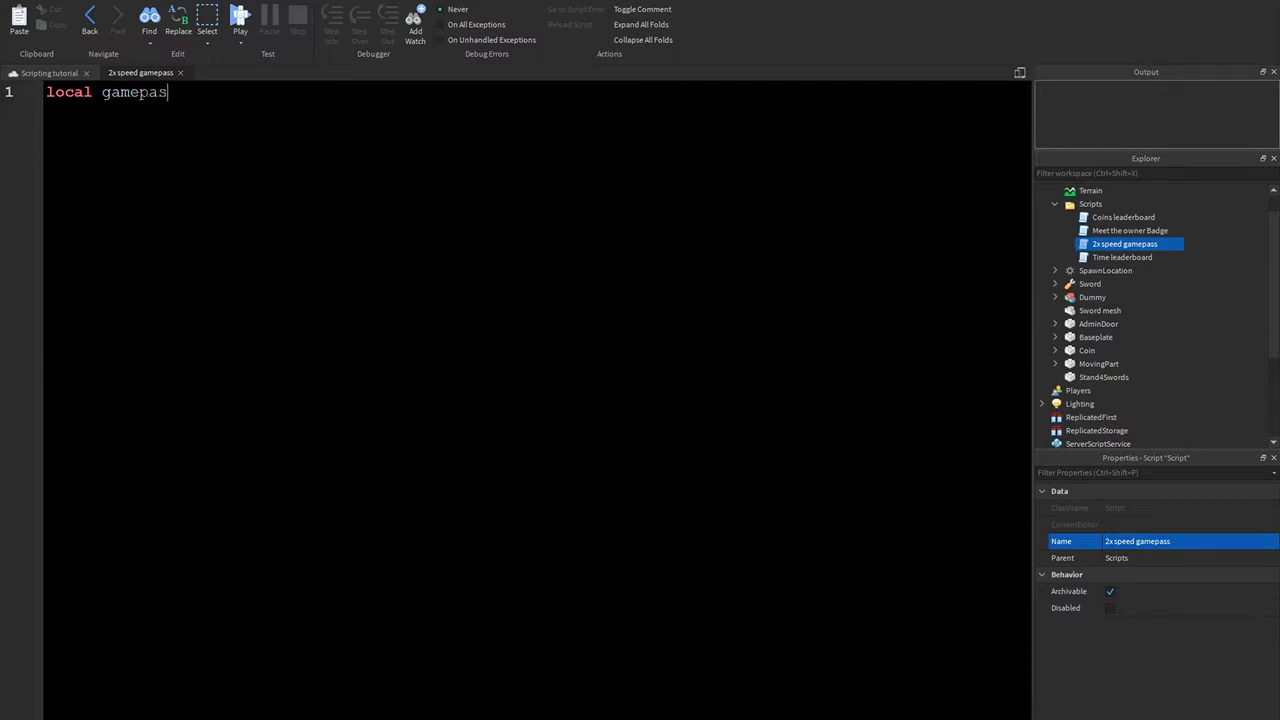
{"action": "type", "text": "sId = "}
{"action": "type", "text": "0"}
{"action": "key", "text": "Return"}
{"action": "type", "text": "local"}
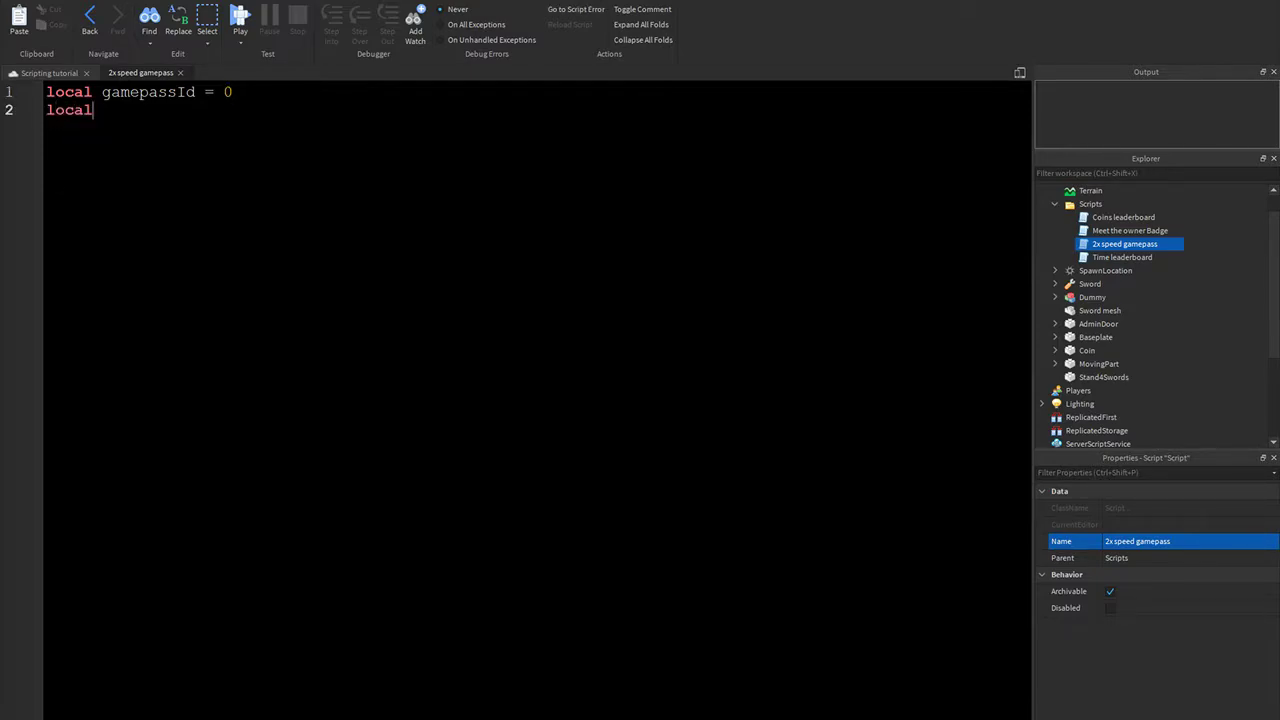
{"action": "type", "text": "mps"}
{"action": "key", "text": "BackSpace"}
{"action": "key", "text": "BackSpace"}
{"action": "key", "text": "BackSpace"}
{"action": "type", "text": "mps = "}
{"action": "type", "text": "game:Get"}
{"action": "key", "text": "Tab"}
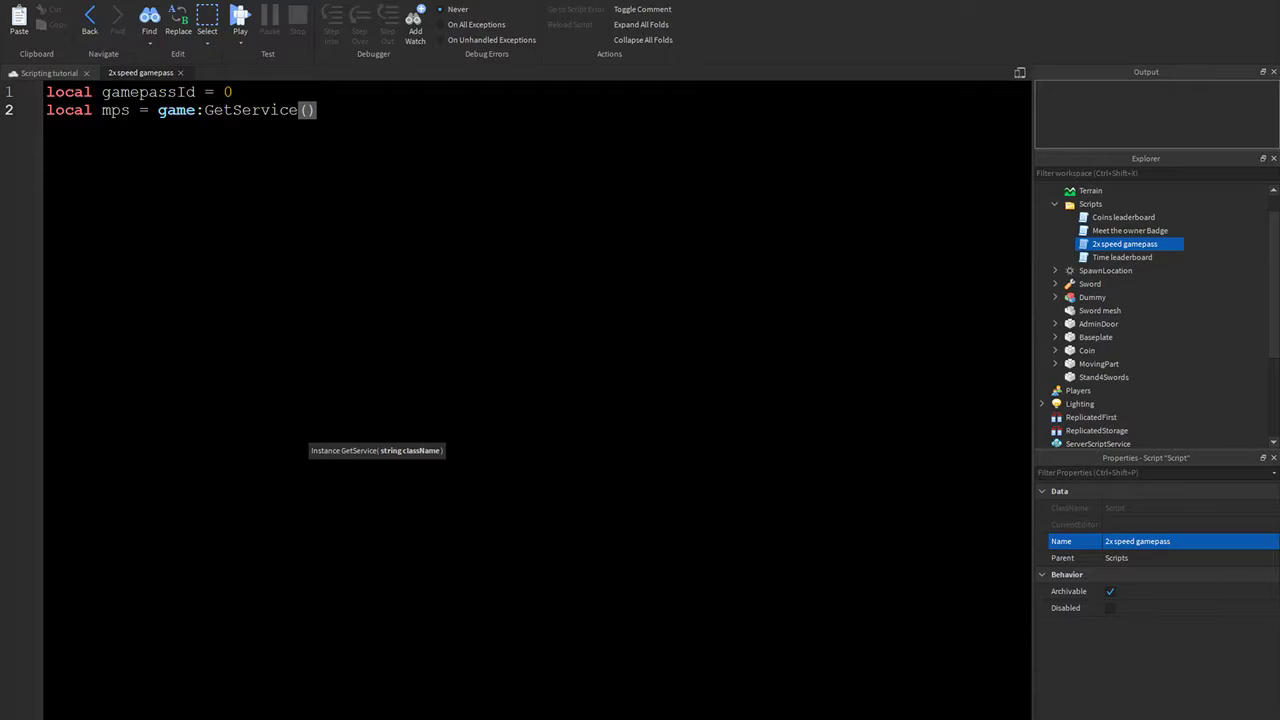
{"action": "type", "text": "\""}
{"action": "key", "text": "BackSpace"}
{"action": "type", "text": "'"}
{"action": "type", "text": "Mark"}
{"action": "key", "text": "Tab"}
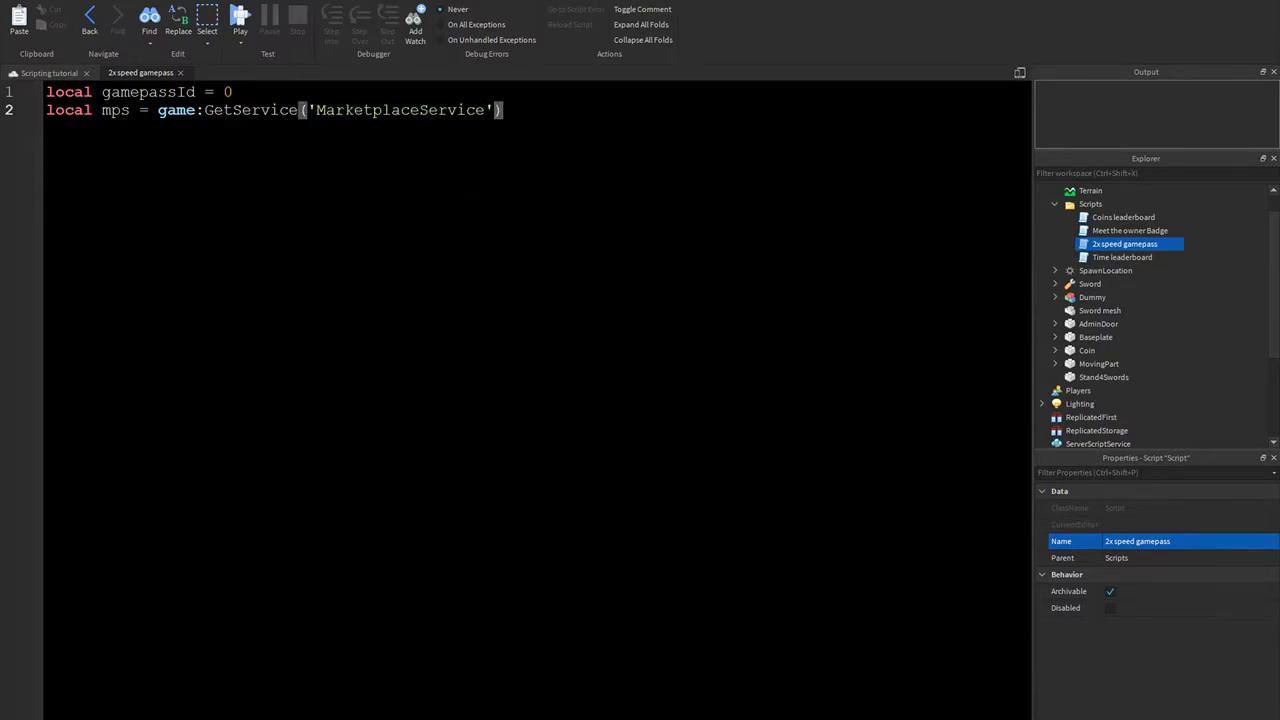
{"action": "key", "text": "Right"}
Highlight parts of the MarketplaceService line while explaining it, then add blank lines below
{"action": "key", "text": "shift+End"}
{"action": "key", "text": "Right"}
{"action": "double_click", "coordinate": [69, 110]}
{"action": "left_click", "coordinate": [69, 110]}
{"action": "double_click", "coordinate": [69, 110]}
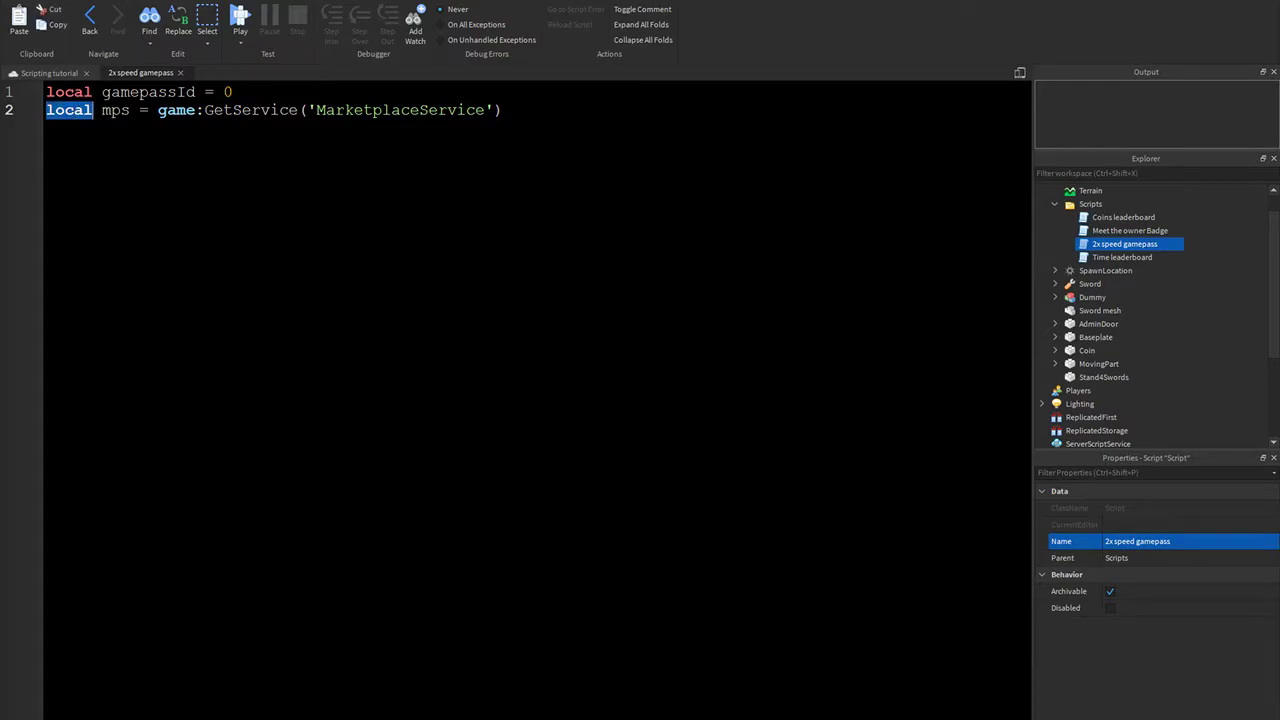
{"action": "mouse_move", "coordinate": [502, 110]}
{"action": "left_mouse_down"}
{"action": "mouse_move", "coordinate": [118, 110]}
{"action": "mouse_move", "coordinate": [170, 110]}
{"action": "mouse_move", "coordinate": [158, 110]}
{"action": "left_mouse_up"}
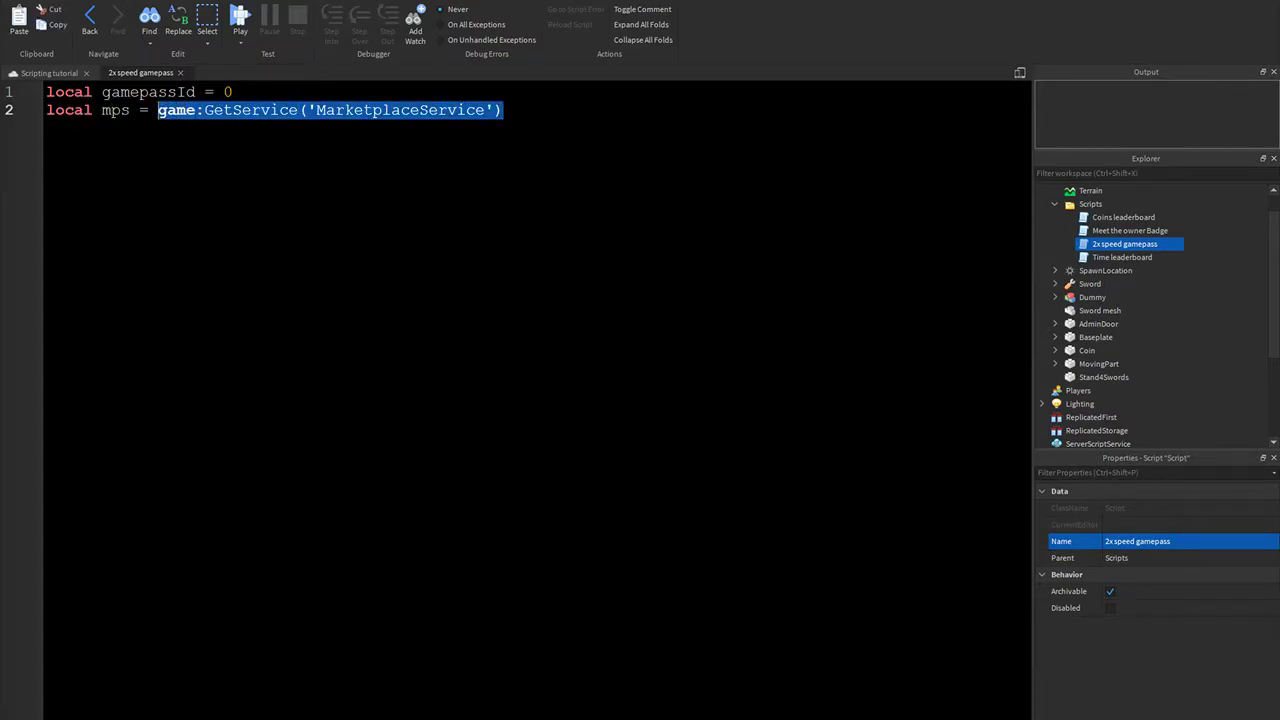
{"action": "key", "text": "End"}
{"action": "key", "text": "Return"}
Write game.Players.ChildAdded on the line below the declarations
{"action": "key", "text": "Return"}
{"action": "type", "text": "mps"}
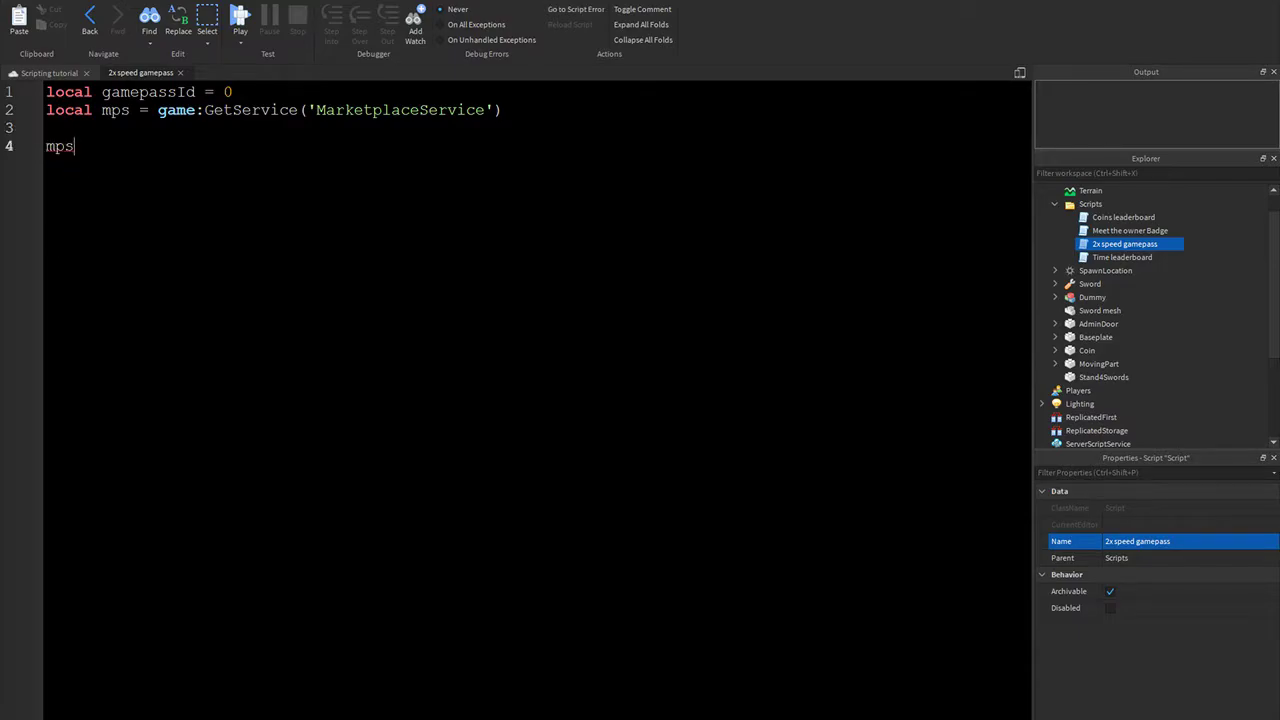
{"action": "key", "text": "BackSpace"}
{"action": "key", "text": "BackSpace"}
{"action": "key", "text": "BackSpace"}
{"action": "key", "text": "BackSpace"}
{"action": "key", "text": "Return"}
{"action": "key", "text": "Tab"}
{"action": "type", "text": "ga"}
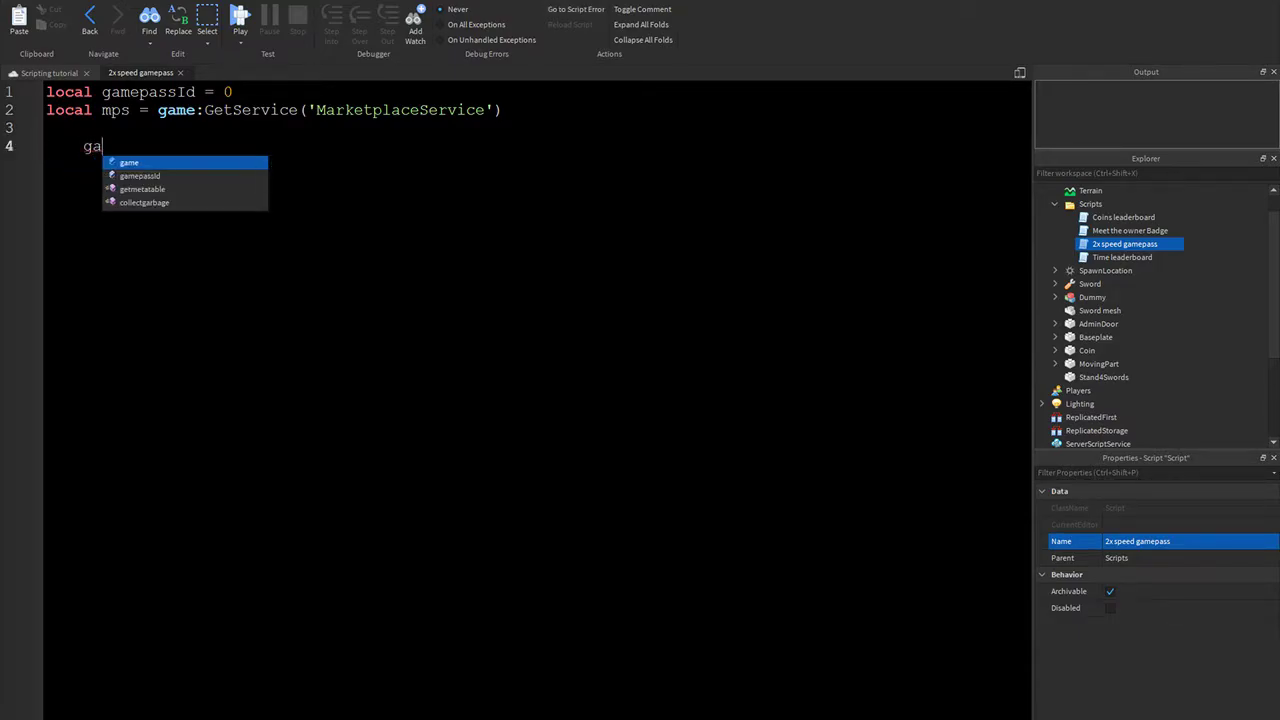
{"action": "type", "text": "me.play"}
{"action": "key", "text": "Tab"}
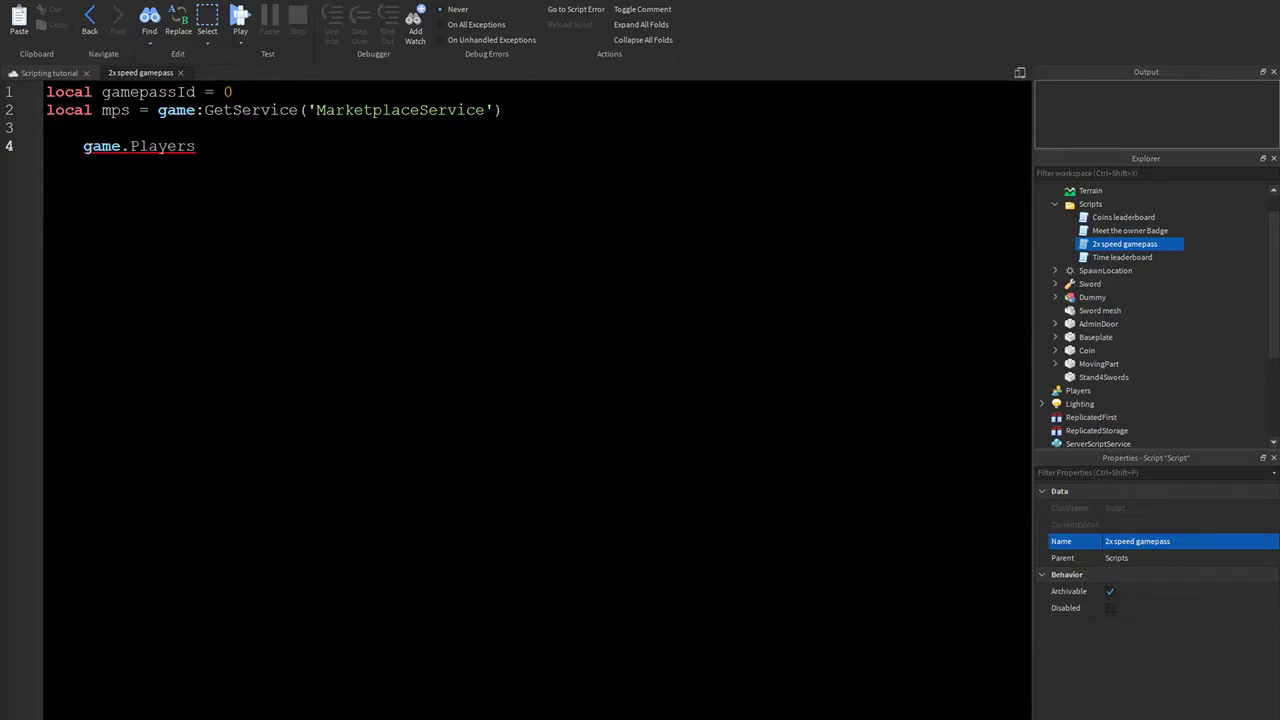
{"action": "type", "text": ".Child"}
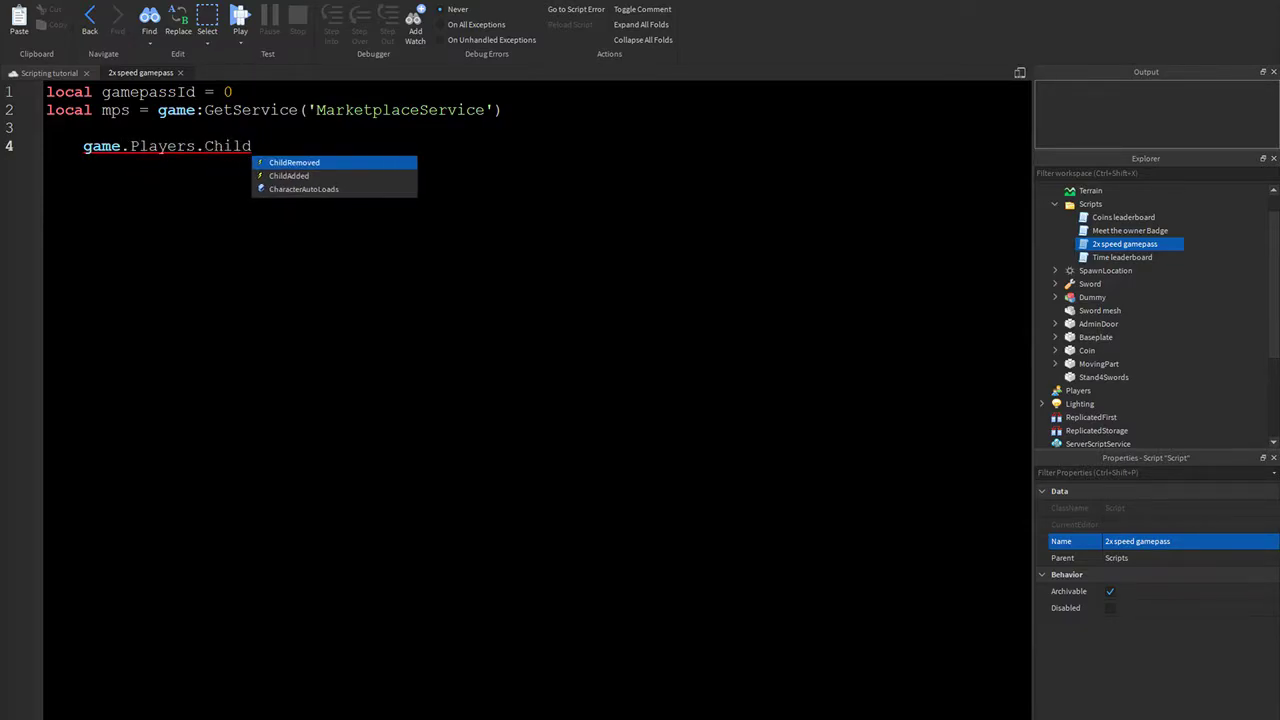
{"action": "key", "text": "Down"}
{"action": "key", "text": "Tab"}
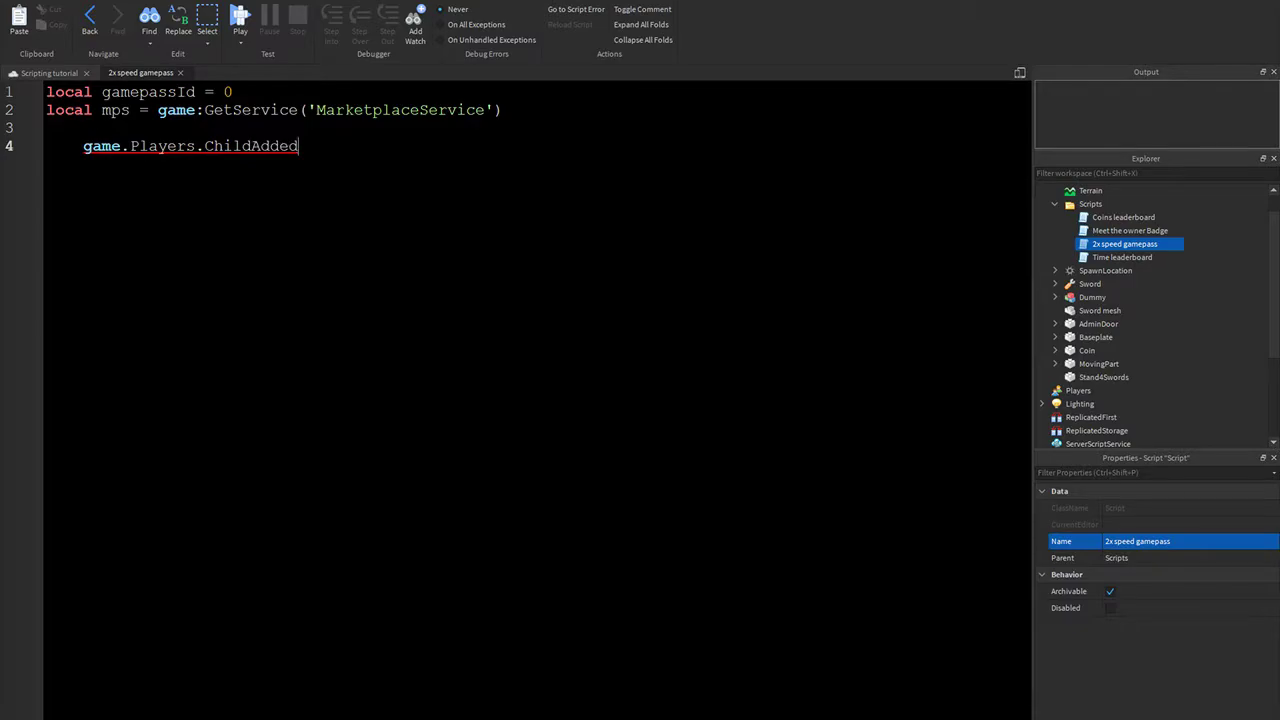
Insert local speed = 40 as a new line 2
{"action": "key", "text": "Up"}
{"action": "key", "text": "Up"}
{"action": "key", "text": "Up"}
{"action": "key", "text": "Return"}
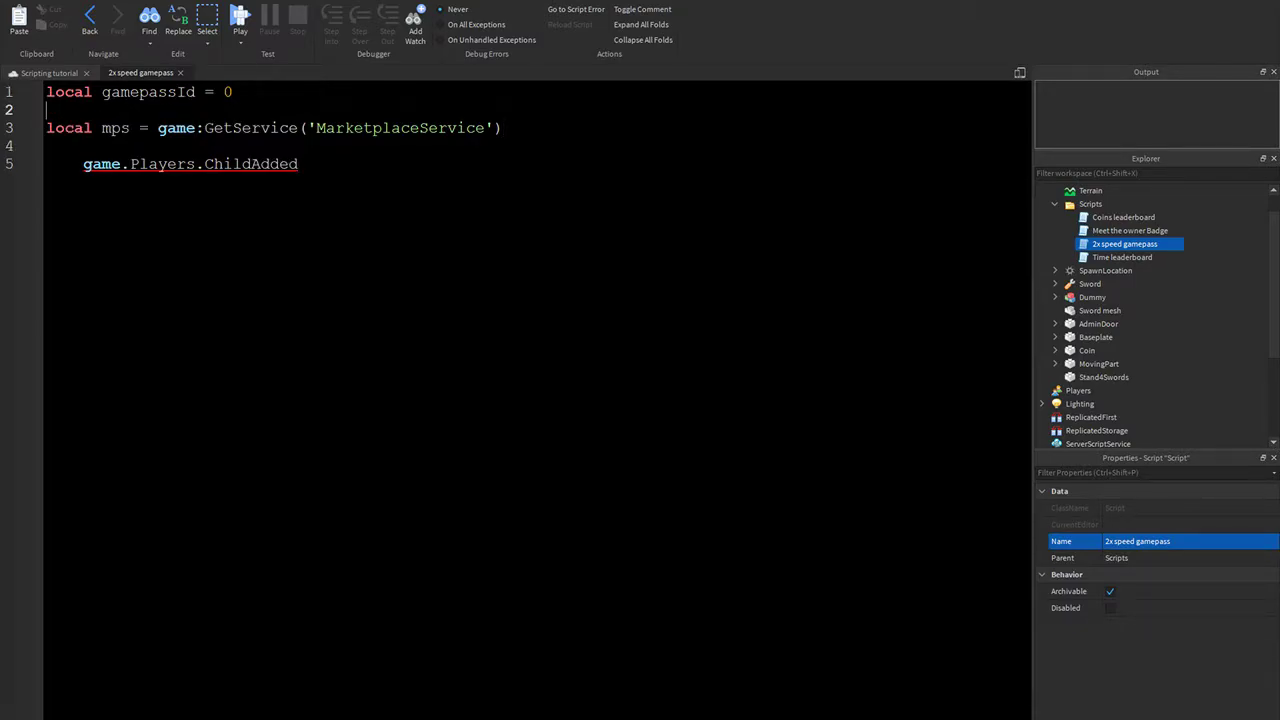
{"action": "type", "text": "lo"}
{"action": "key", "text": "Tab"}
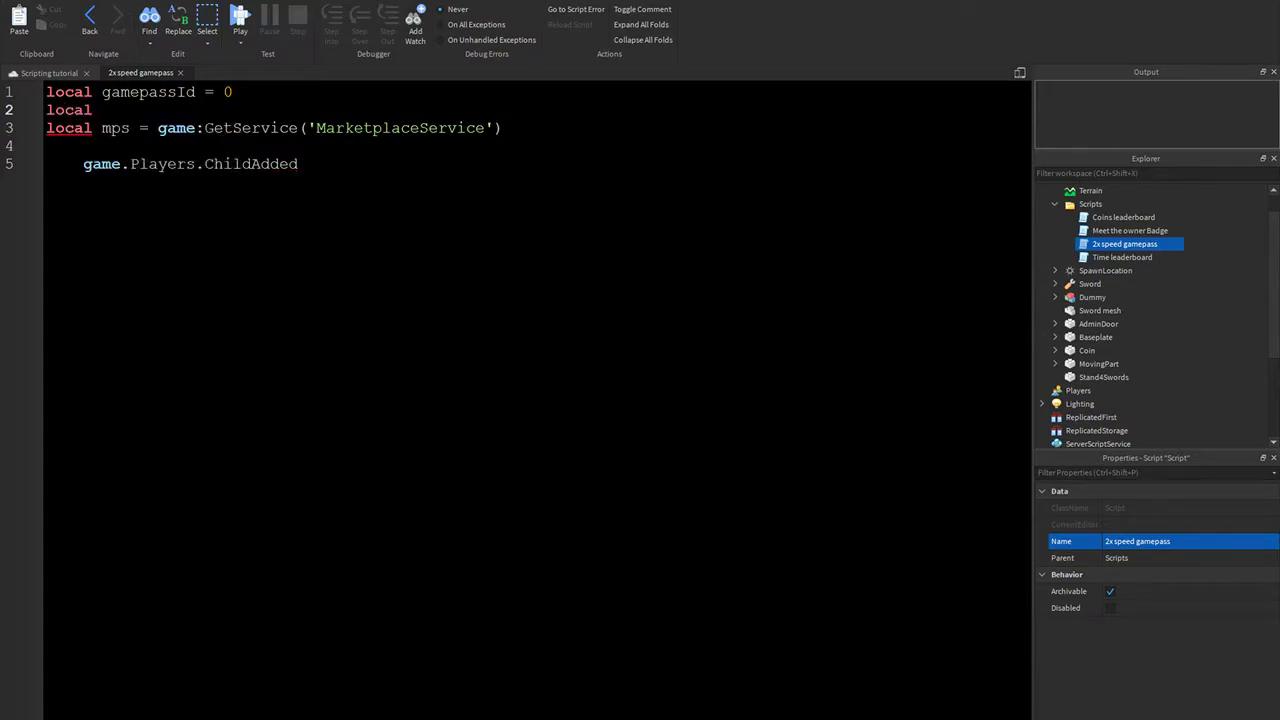
{"action": "type", "text": "ga"}
{"action": "key", "text": "BackSpace"}
{"action": "key", "text": "BackSpace"}
{"action": "type", "text": "game"}
{"action": "key", "text": "BackSpace"}
{"action": "key", "text": "BackSpace"}
{"action": "key", "text": "BackSpace"}
{"action": "type", "text": "sp"}
{"action": "type", "text": "eed = 40"}
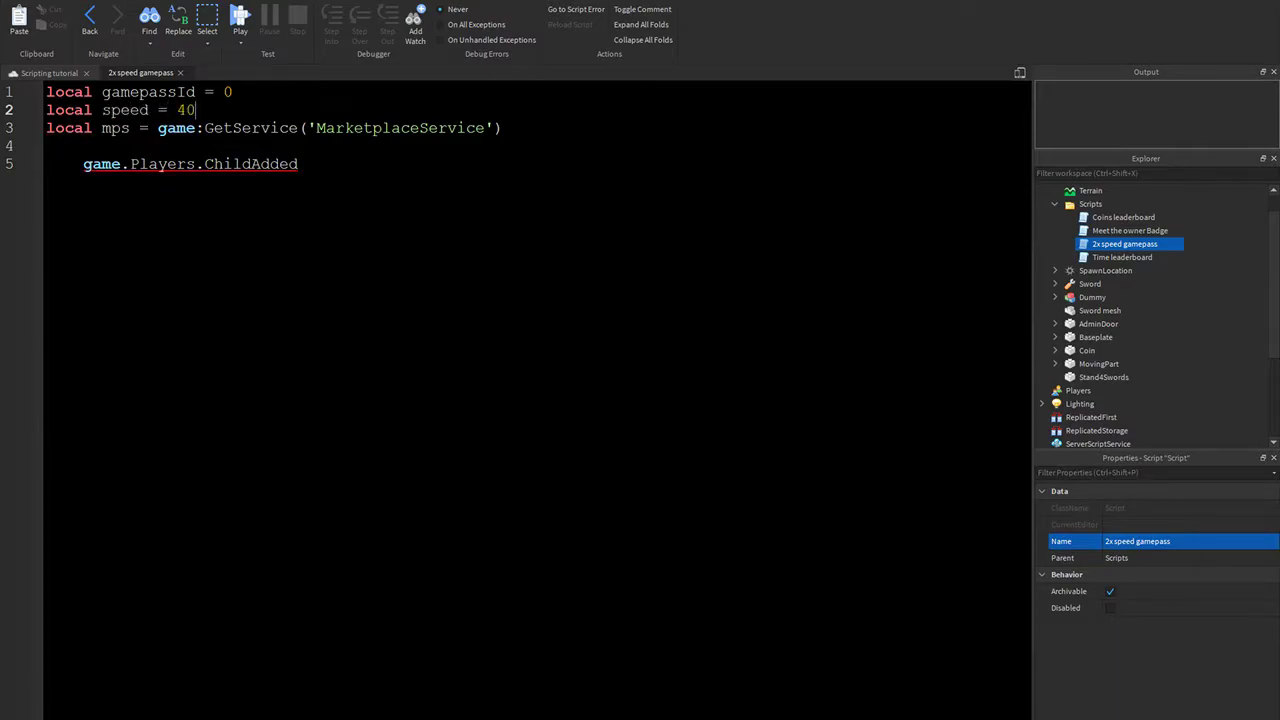
{"action": "key", "text": "ctrl+End"}
Connect ChildAdded to a function(player) and indent its first body line
{"action": "type", "text": ":C"}
{"action": "key", "text": "Tab"}
{"action": "type", "text": "("}
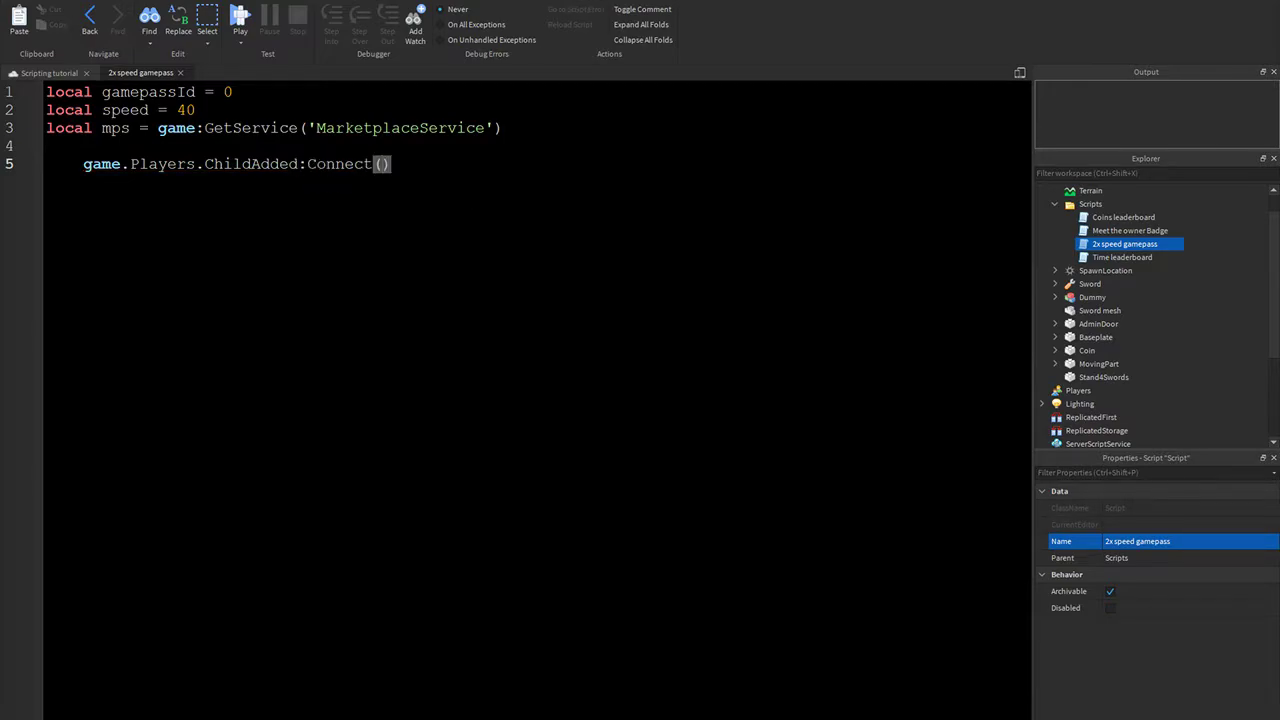
{"action": "type", "text": "function(player"}
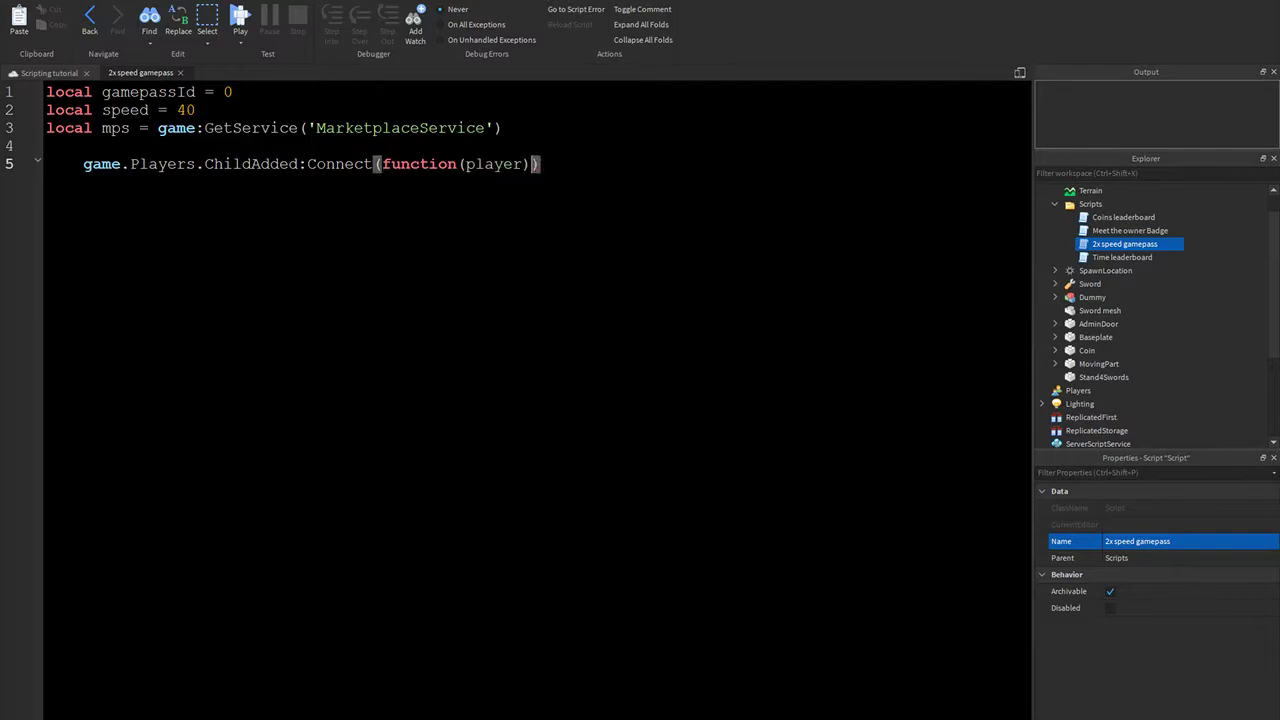
{"action": "type", "text": ")"}
{"action": "key", "text": "Return"}
{"action": "type", "text": "player."}
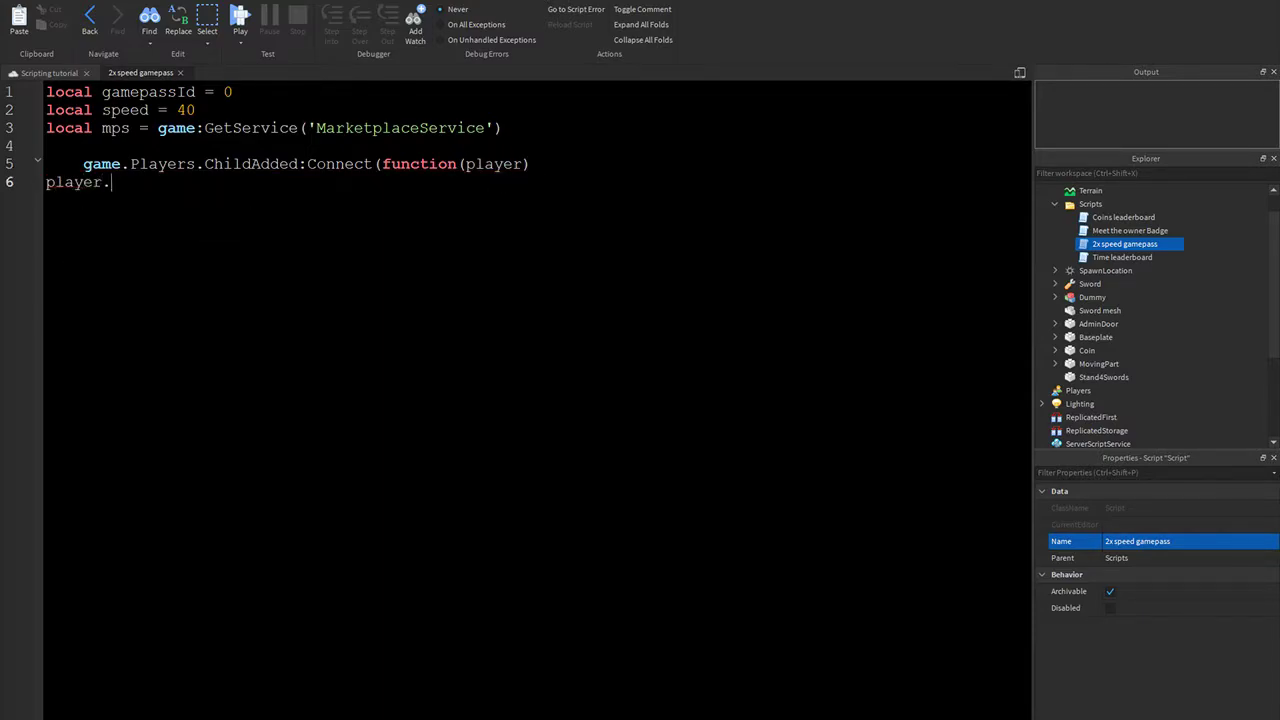
{"action": "key", "text": "BackSpace"}
{"action": "key", "text": "BackSpace"}
{"action": "key", "text": "BackSpace"}
{"action": "key", "text": "Tab"}
{"action": "key", "text": "Tab"}
Add player.CharacterAdded:Connect(function(char) inside the player function
{"action": "type", "text": "player.C"}
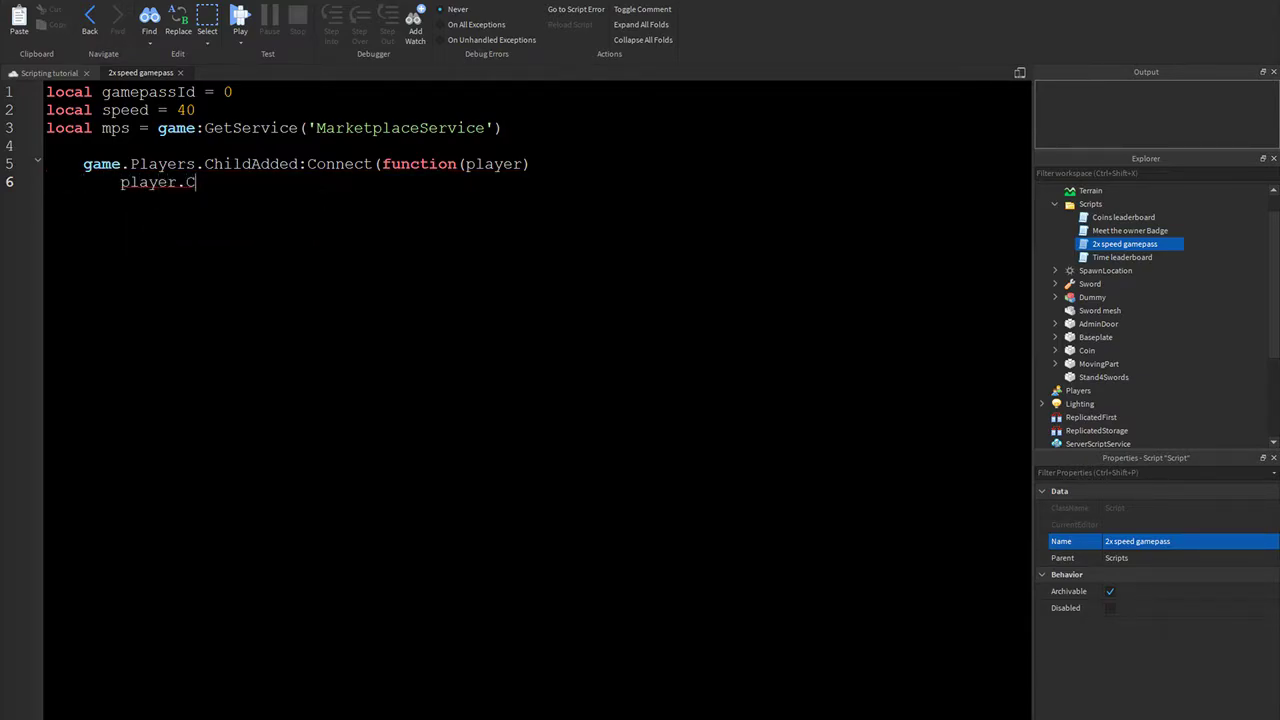
{"action": "type", "text": "haracterAdde"}
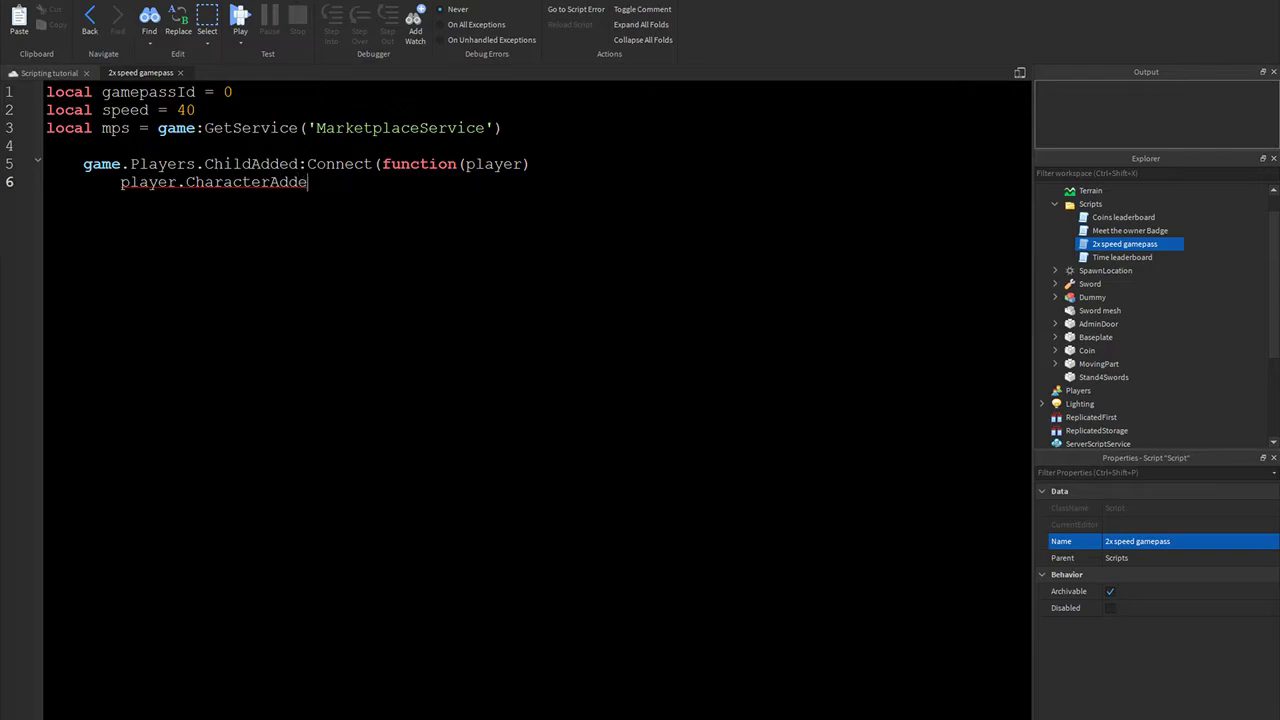
{"action": "type", "text": "d:conne"}
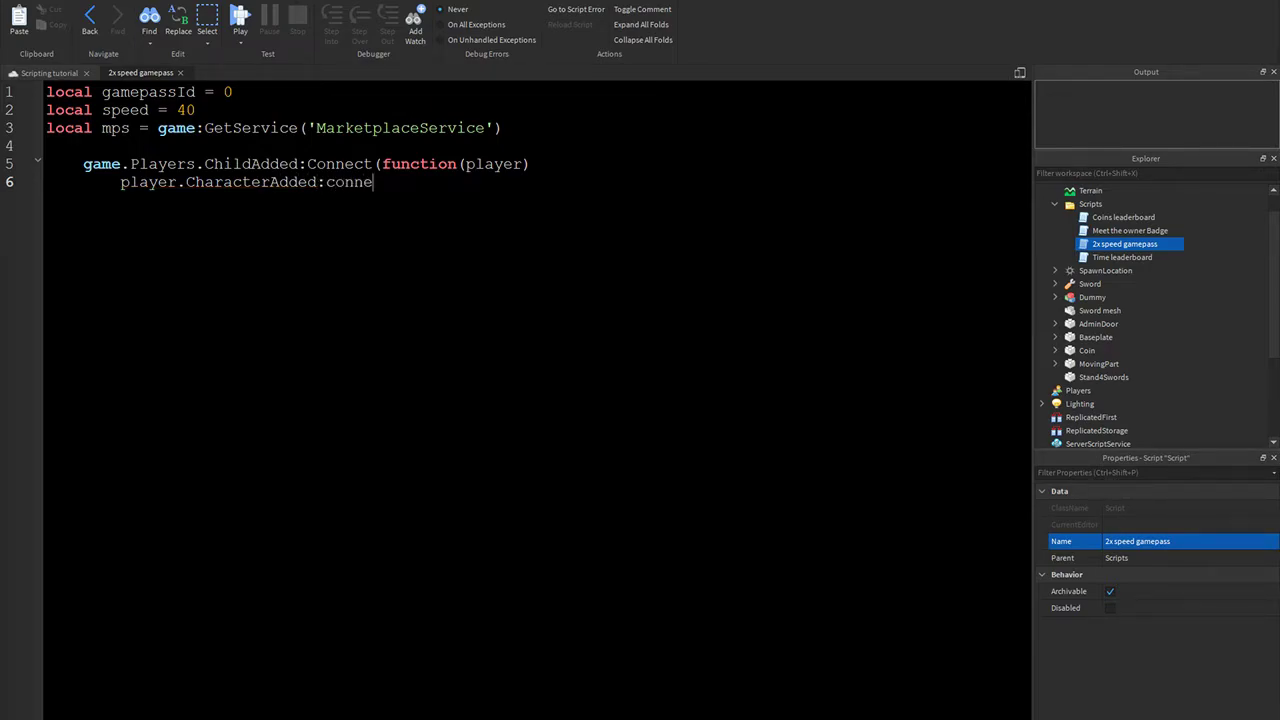
{"action": "type", "text": "ct"}
{"action": "key", "text": "ctrl+BackSpace"}
{"action": "type", "text": "Conne"}
{"action": "type", "text": "ct(f"}
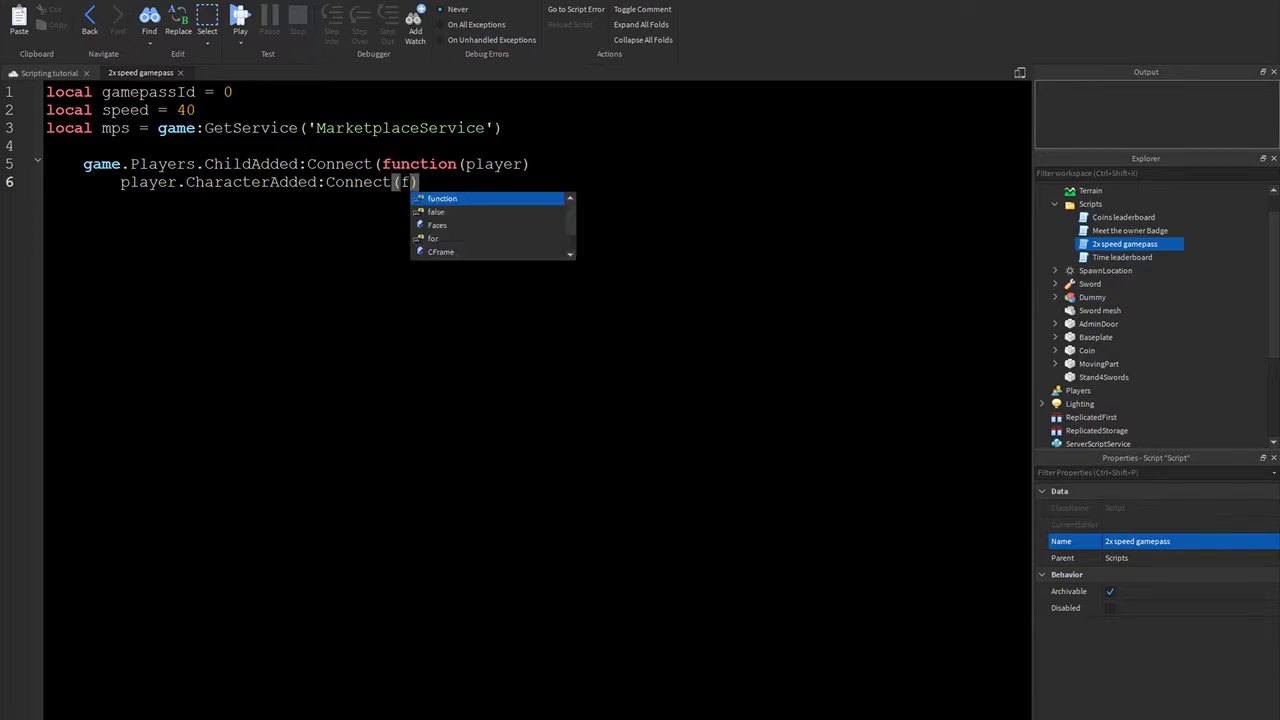
{"action": "key", "text": "Tab"}
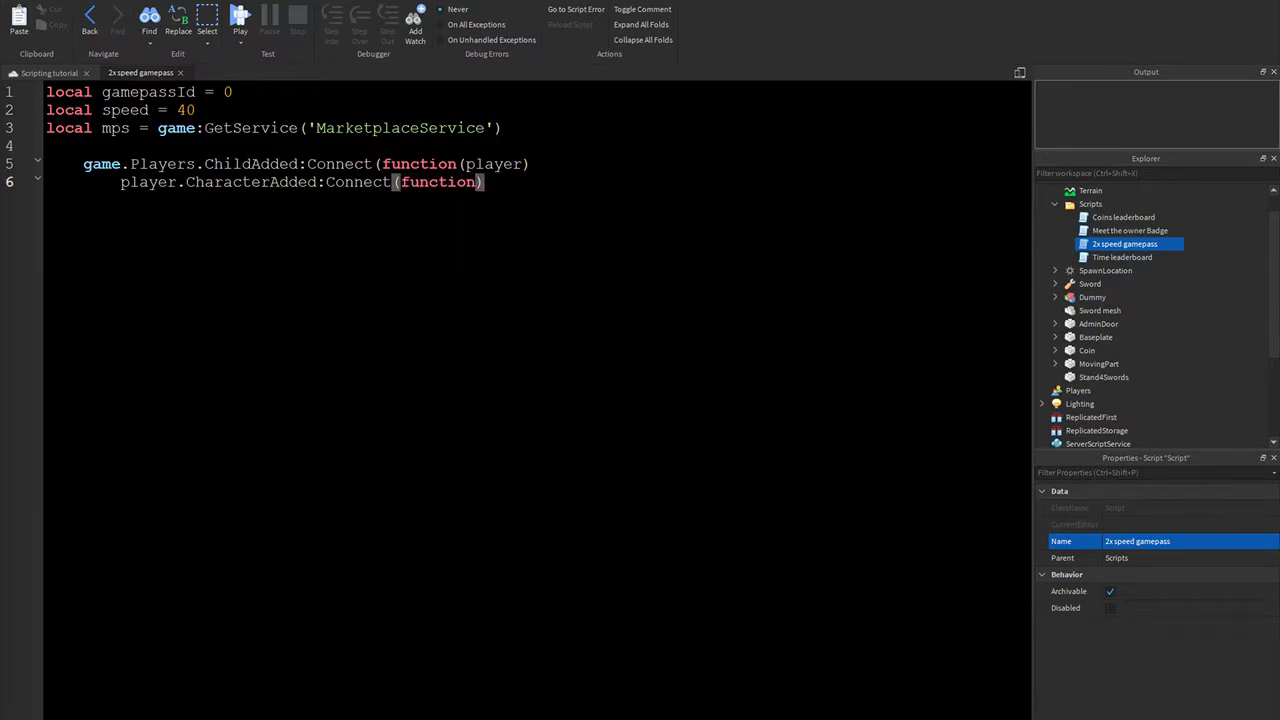
{"action": "type", "text": "(c"}
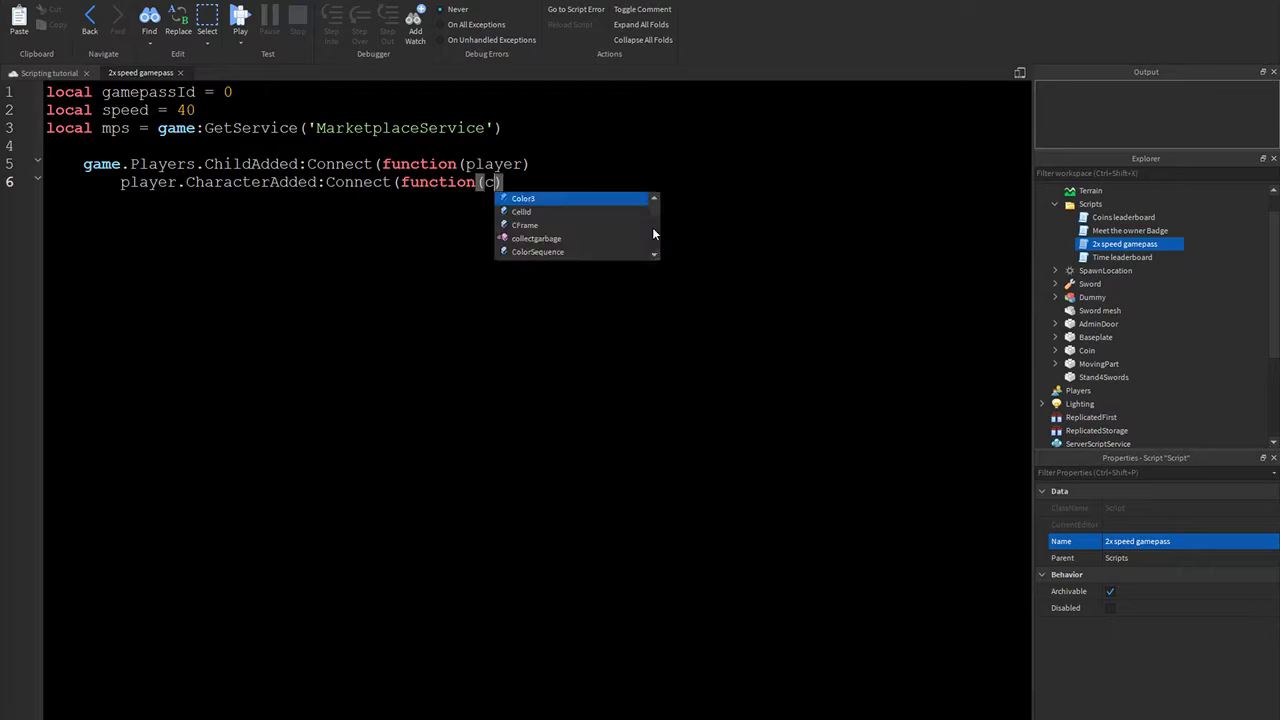
{"action": "type", "text": "har"}
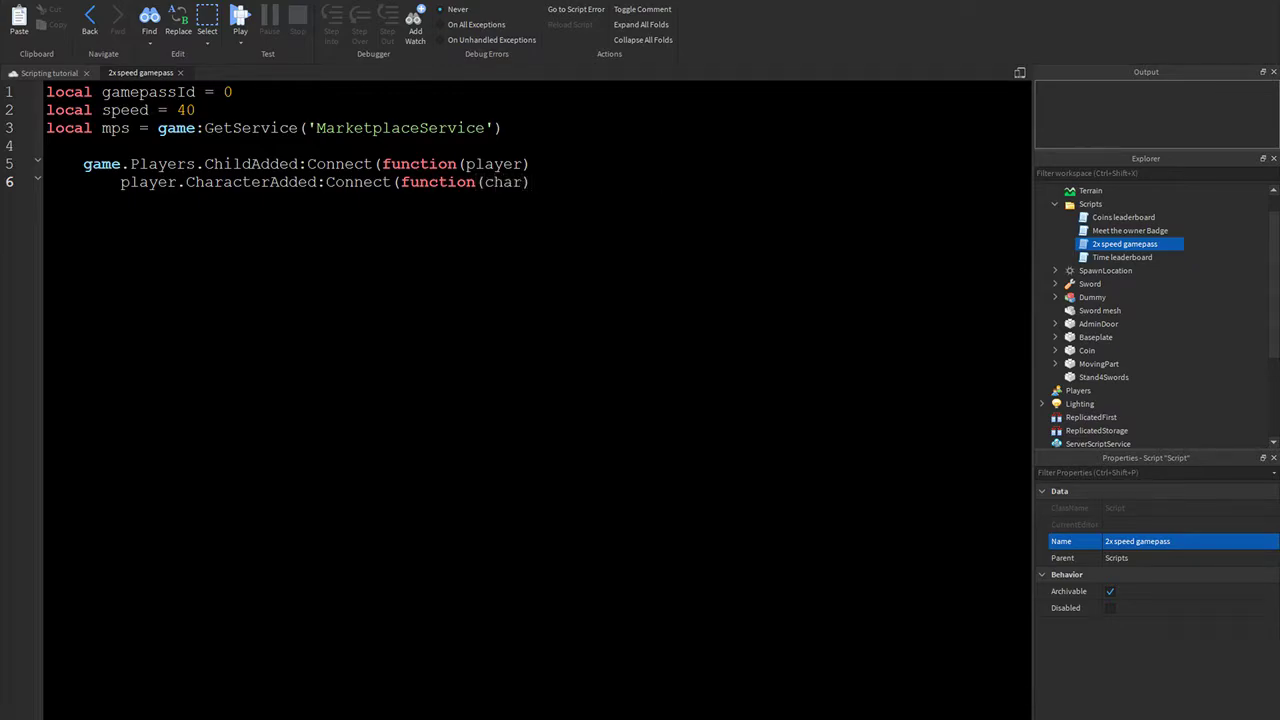
{"action": "key", "text": "Return"}
Add the check if mps:UserOwnsGamePassAsync(player.UserId, id) then
{"action": "type", "text": "if"}
{"action": "type", "text": " mps:"}
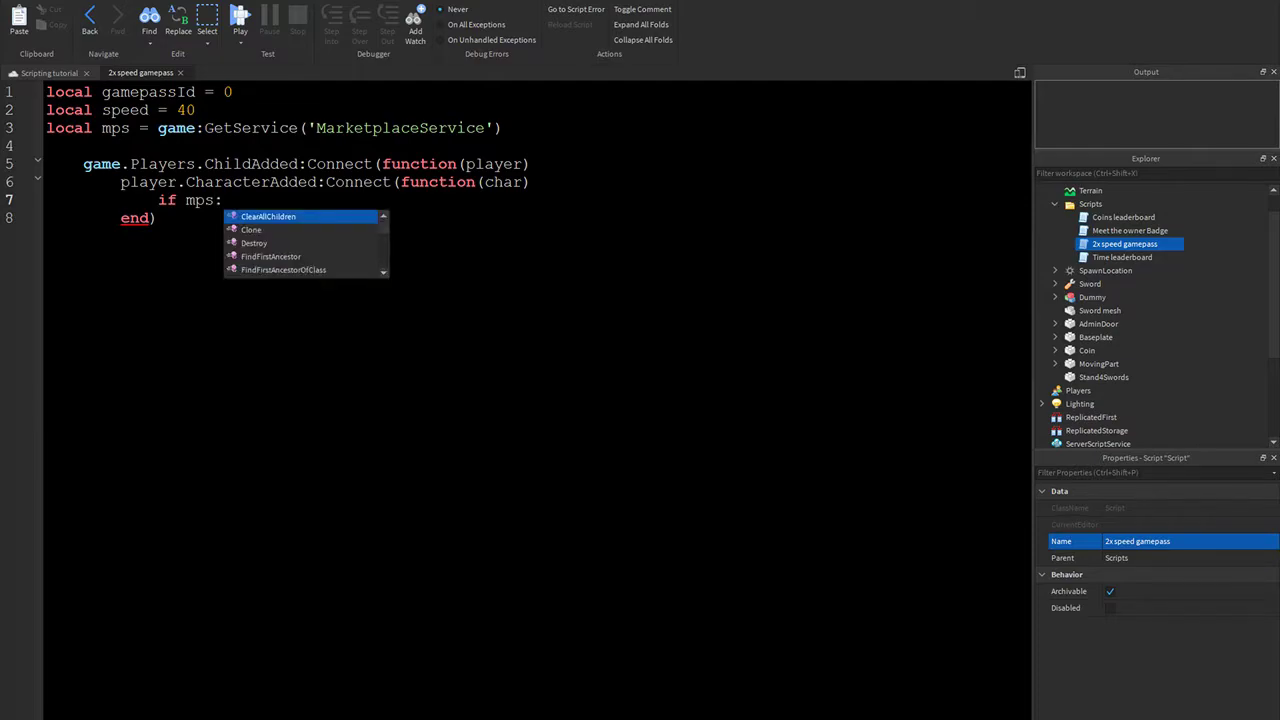
{"action": "type", "text": "Use"}
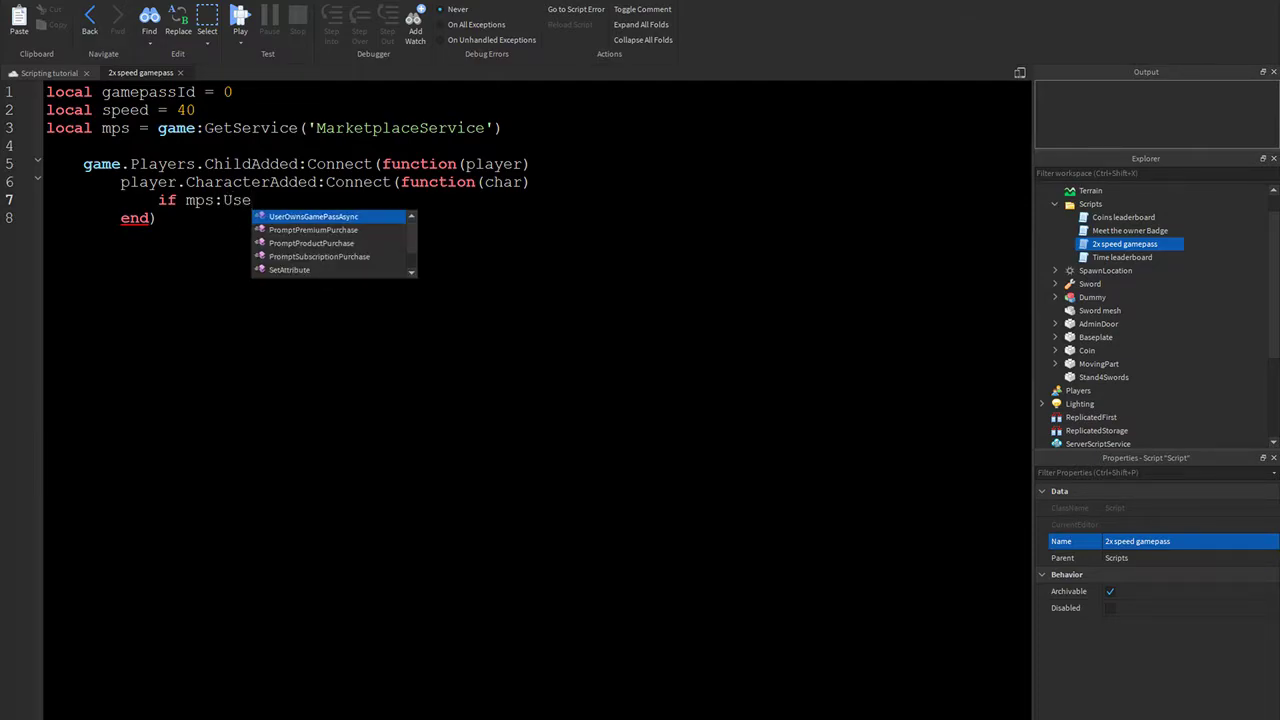
{"action": "type", "text": "r"}
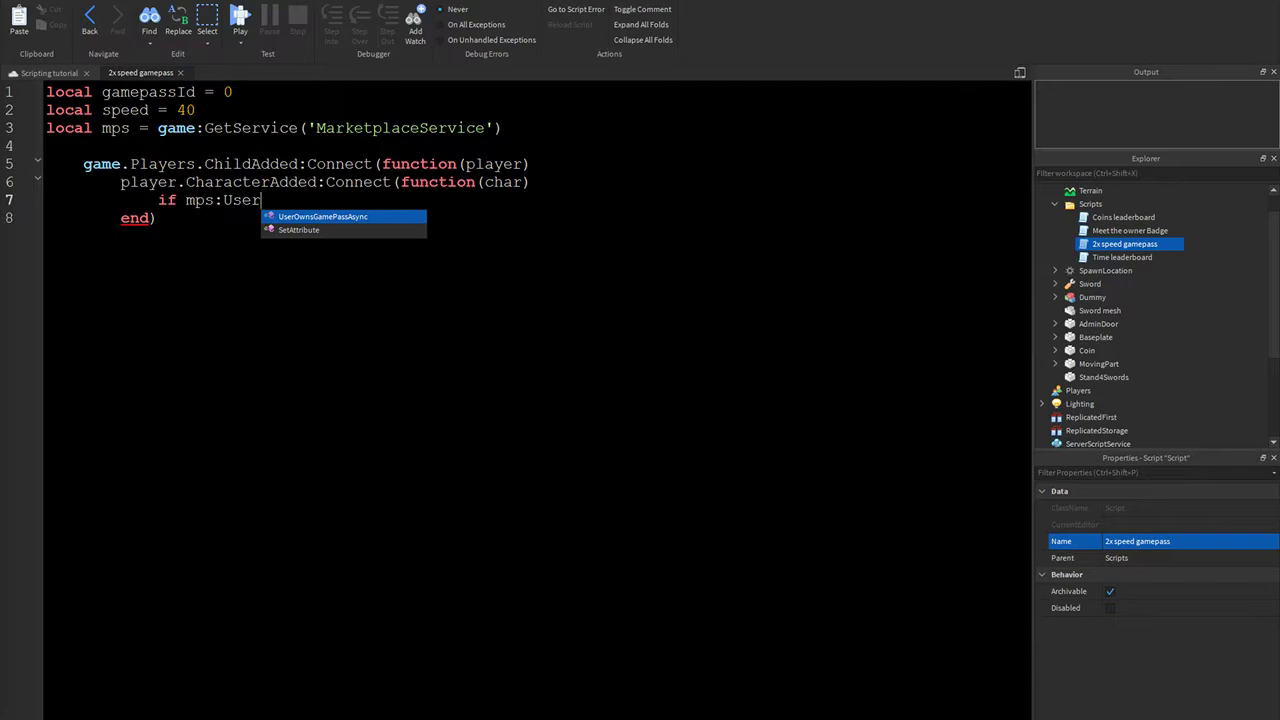
{"action": "type", "text": "O"}
{"action": "key", "text": "Tab"}
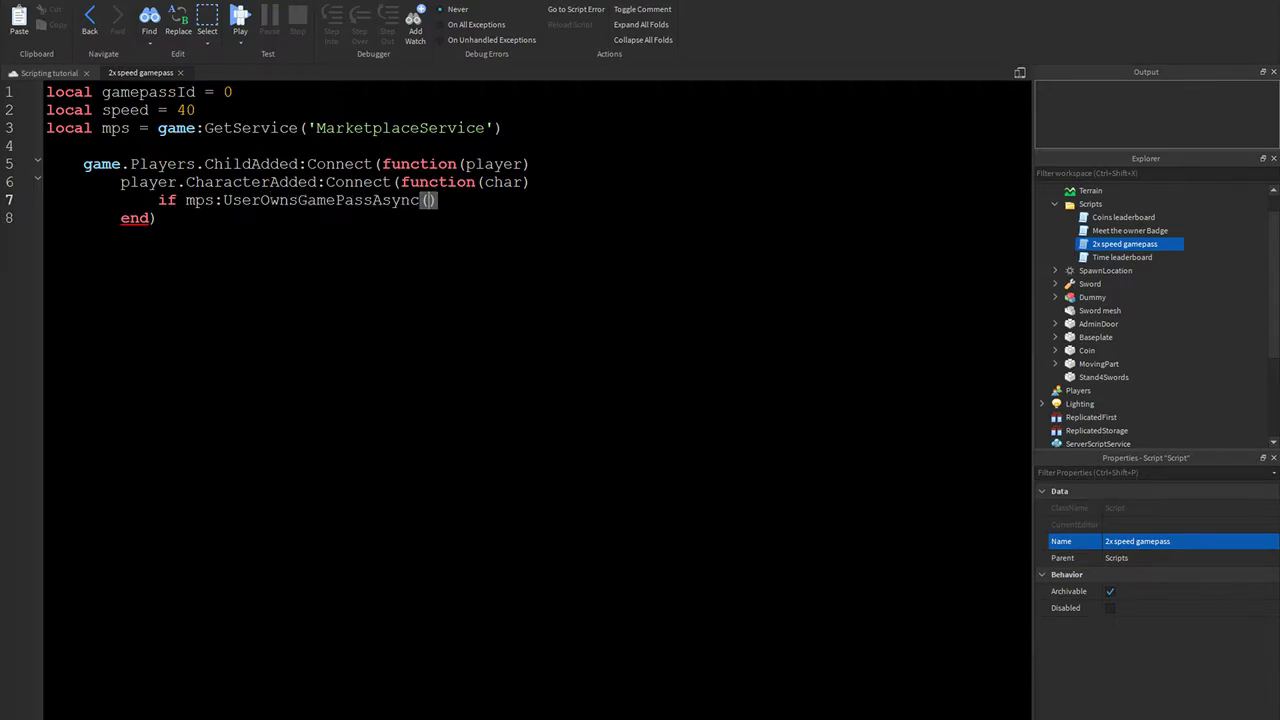
{"action": "type", "text": "player"}
{"action": "key", "text": "ctrl+z"}
{"action": "type", "text": "player.User"}
{"action": "type", "text": "Id, "}
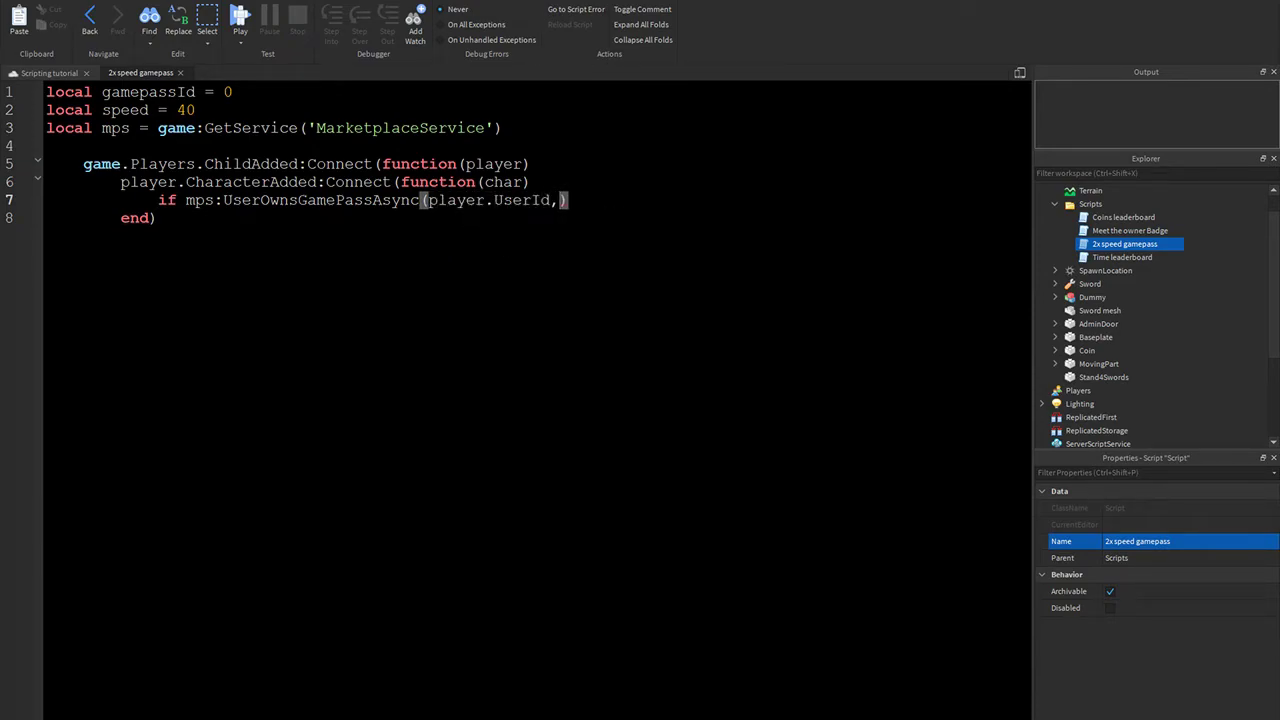
{"action": "type", "text": "id"}
{"action": "key", "text": "Escape"}
{"action": "type", "text": "the"}
{"action": "type", "text": "n"}
{"action": "key", "text": "Return"}
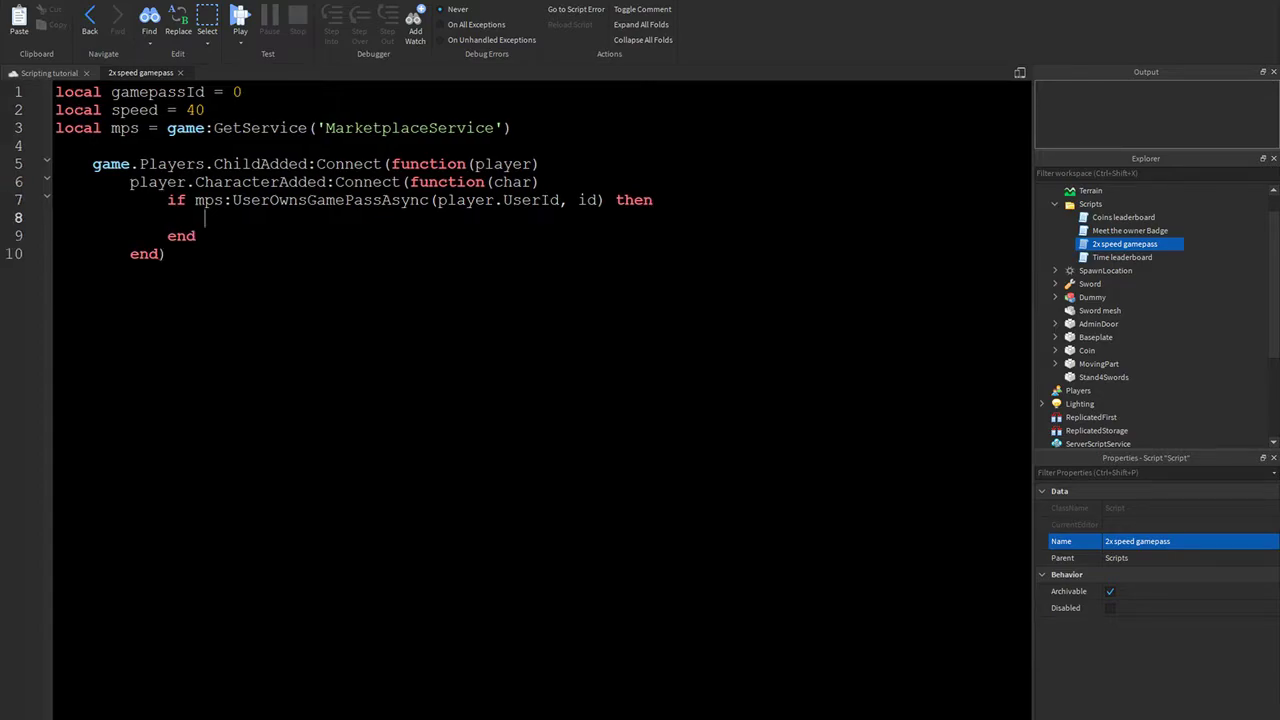
Get the Humanoid with char:WaitForChild("Humanoid") and set h.WalkSpeed = speed
{"action": "type", "text": "local h"}
{"action": "type", "text": " = char"}
{"action": "type", "text": ":Wait"}
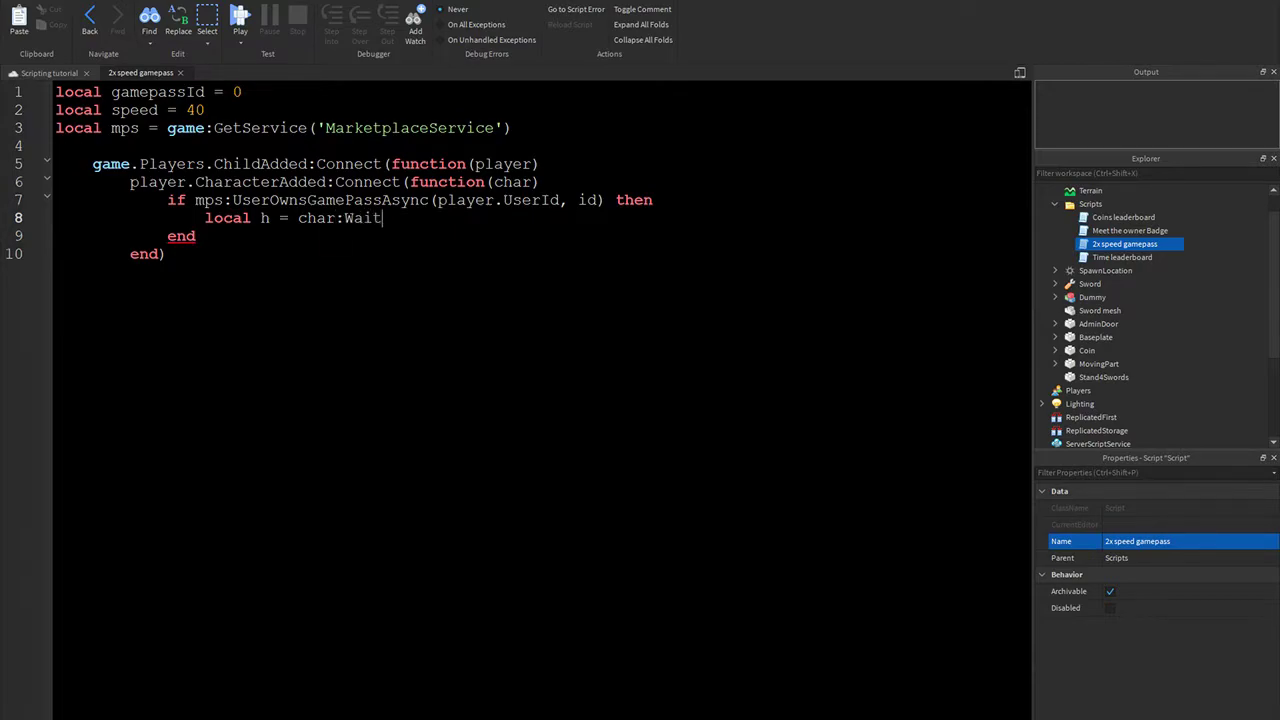
{"action": "type", "text": "ForChild("}
{"action": "type", "text": "\"Humanoid"}
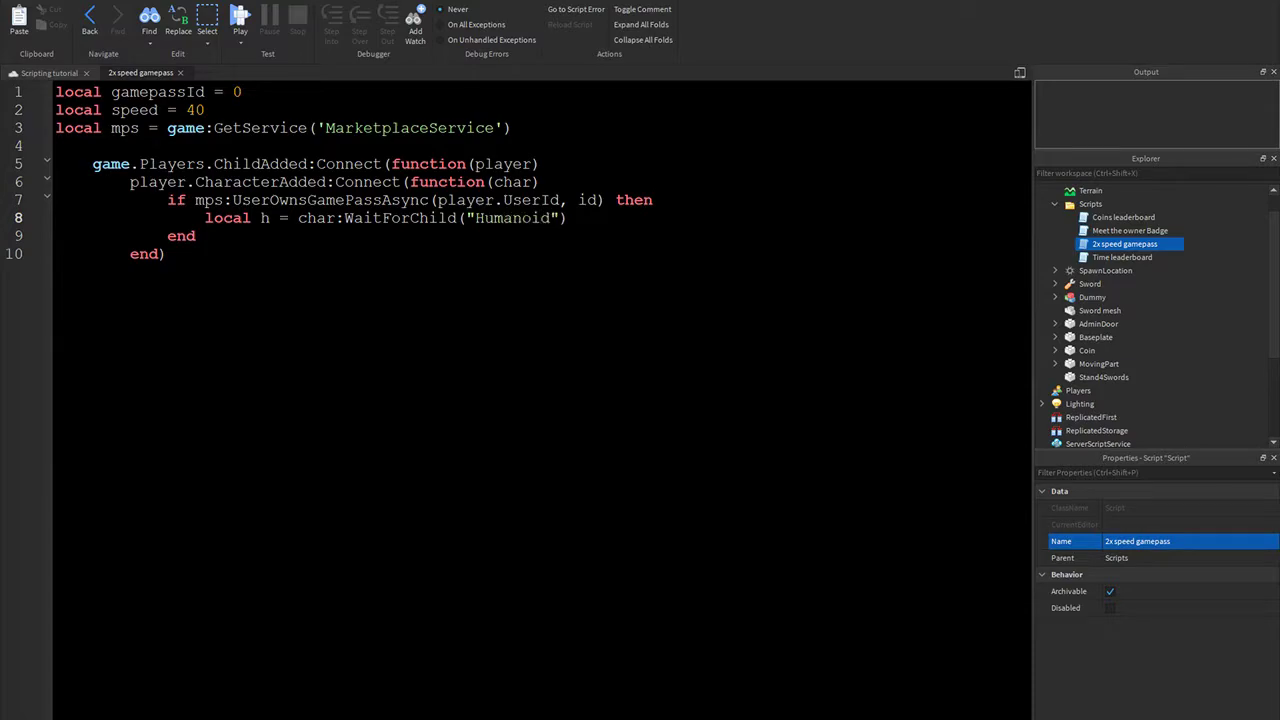
{"action": "key", "text": "Down"}
{"action": "key", "text": "Up"}
{"action": "key", "text": "End"}
{"action": "key", "text": "End"}
{"action": "key", "text": "Return"}
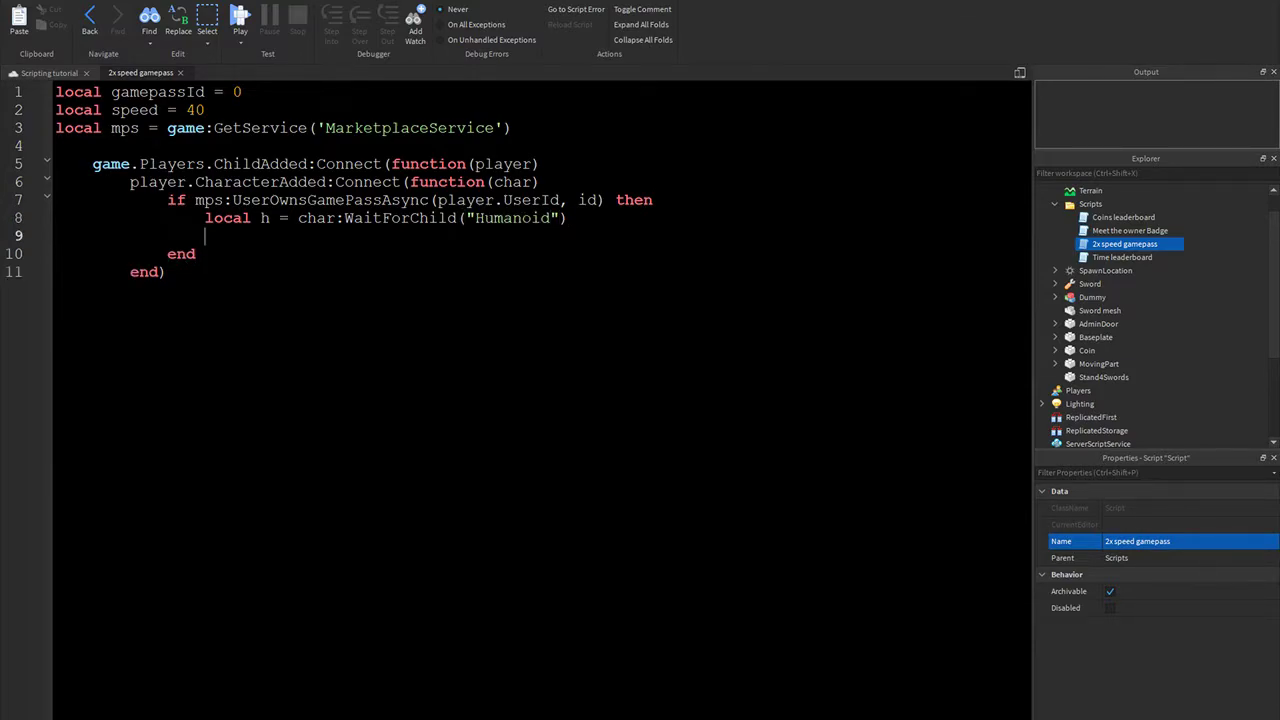
{"action": "type", "text": "h."}
{"action": "type", "text": "speed"}
{"action": "key", "text": "ctrl+BackSpace"}
{"action": "type", "text": "Walk"}
{"action": "type", "text": "Speed"}
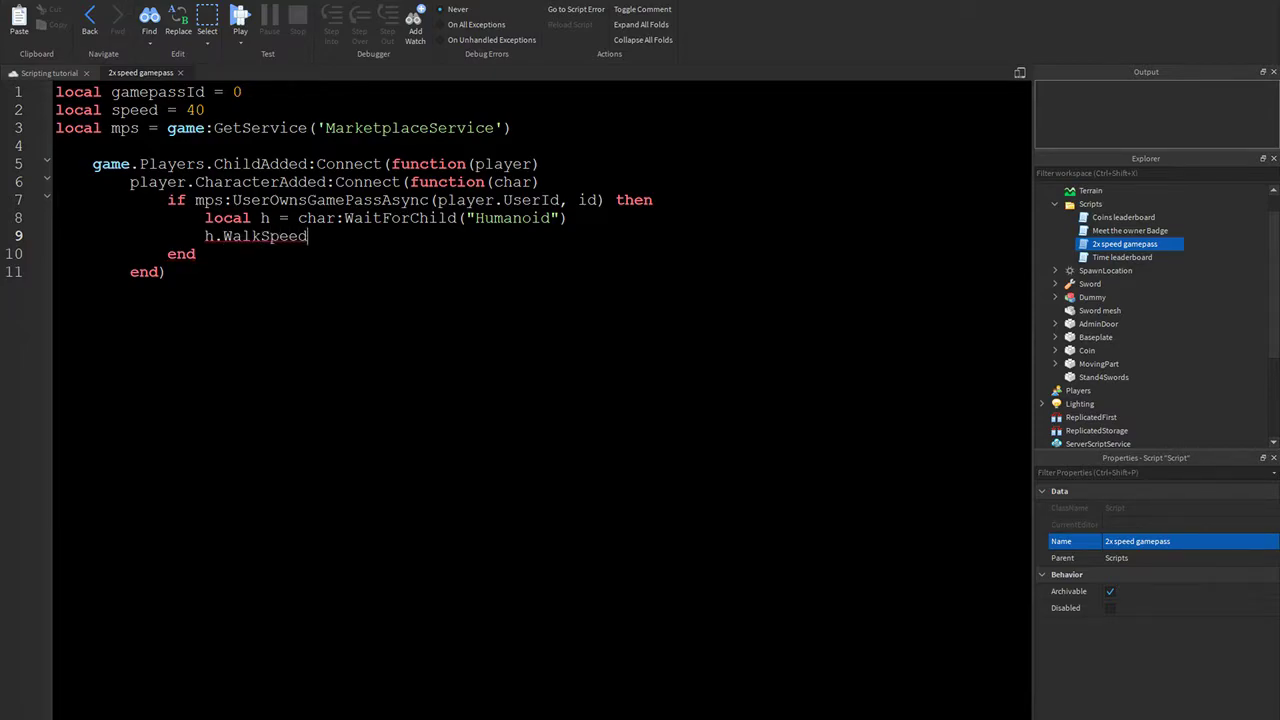
{"action": "type", "text": "="}
{"action": "key", "text": "BackSpace"}
{"action": "key", "text": "BackSpace"}
{"action": "type", "text": "= speed"}
Comment the gamepassId line with '-- Your gamepass Id'
{"action": "key", "text": "Down"}
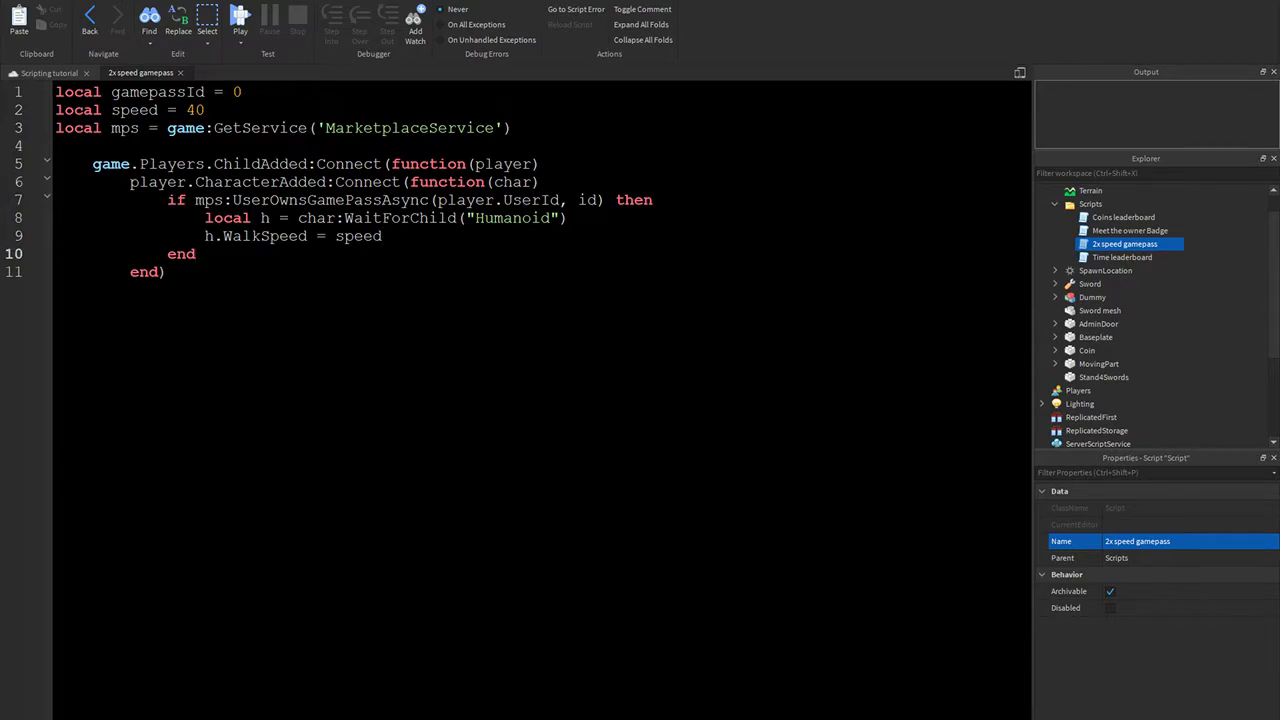
{"action": "key", "text": "Down"}
{"action": "key", "text": "Up"}
{"action": "key", "text": "Up"}
{"action": "key", "text": "Up"}
{"action": "type", "text": "-- "}
{"action": "type", "text": "Your g"}
{"action": "type", "text": "amepass Id"}
Comment the speed line with '-- How fast the player walks if they own the gamepass'
{"action": "key", "text": "Down"}
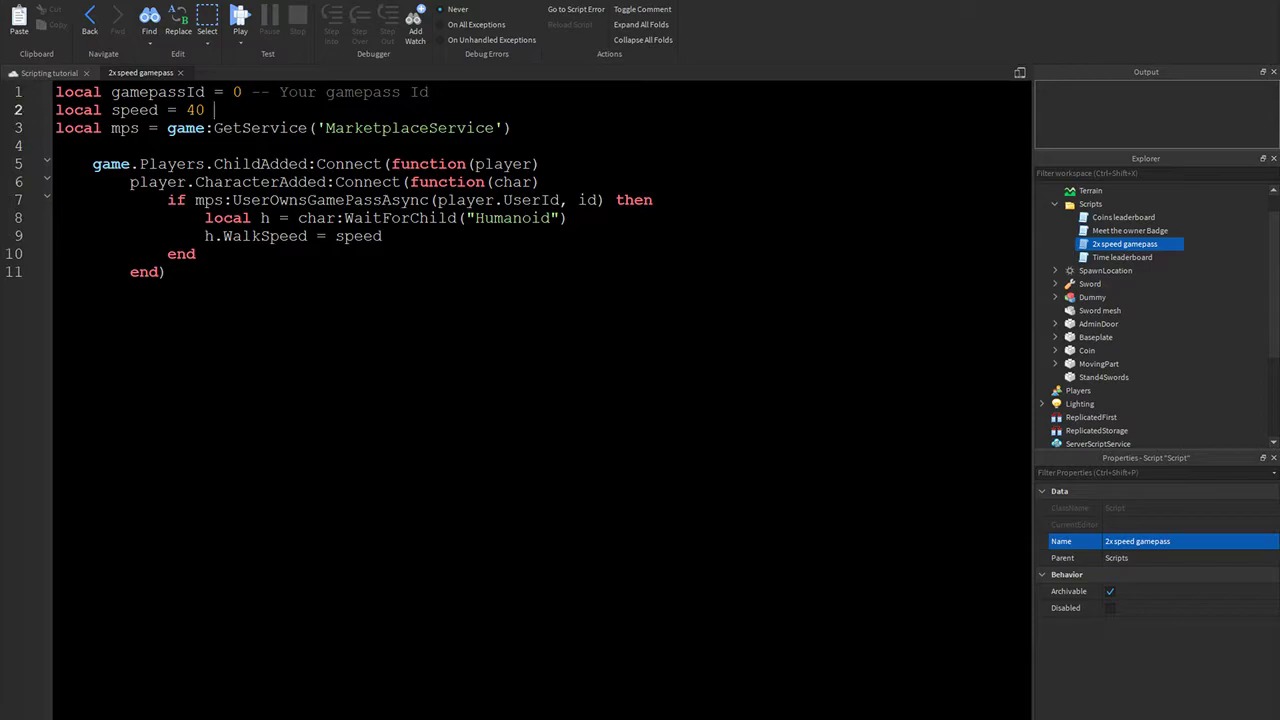
{"action": "type", "text": "--H"}
{"action": "key", "text": "BackSpace"}
{"action": "type", "text": "How fa"}
{"action": "type", "text": "st the player wal"}
{"action": "key", "text": "BackSpace"}
{"action": "key", "text": "BackSpace"}
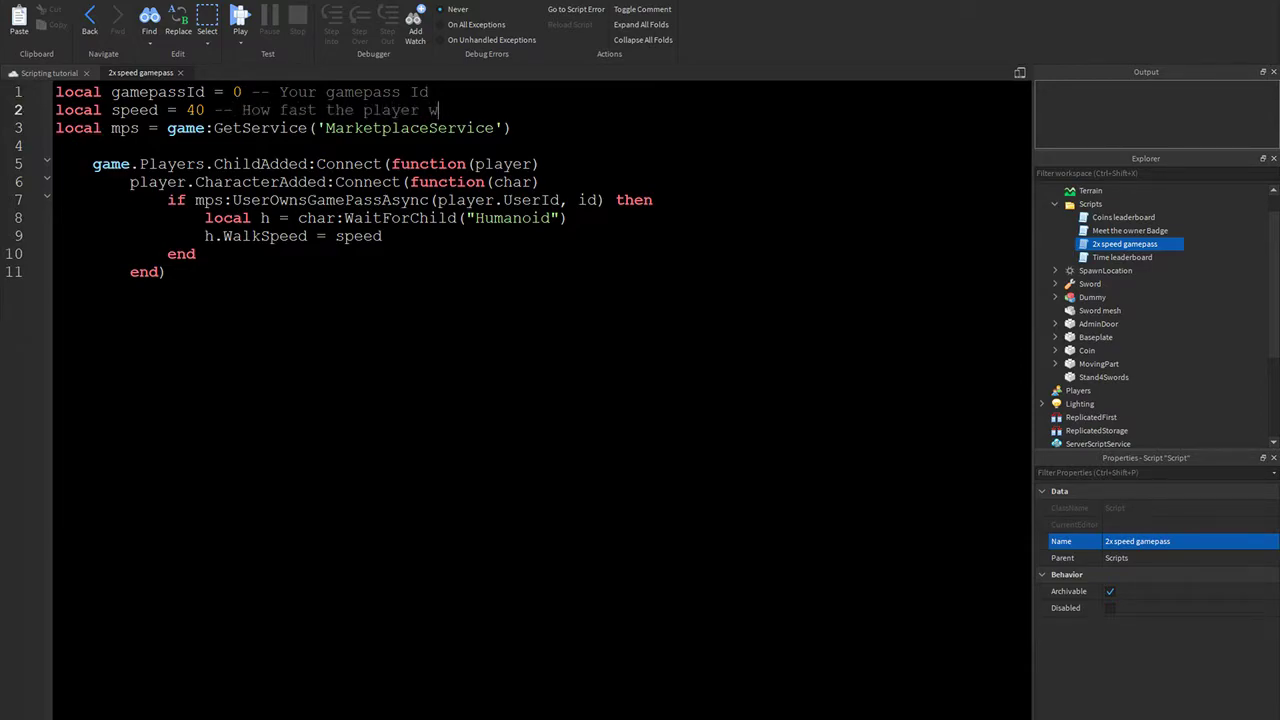
{"action": "key", "text": "BackSpace"}
{"action": "type", "text": "walks if they own"}
{"action": "type", "text": " the gamepass"}
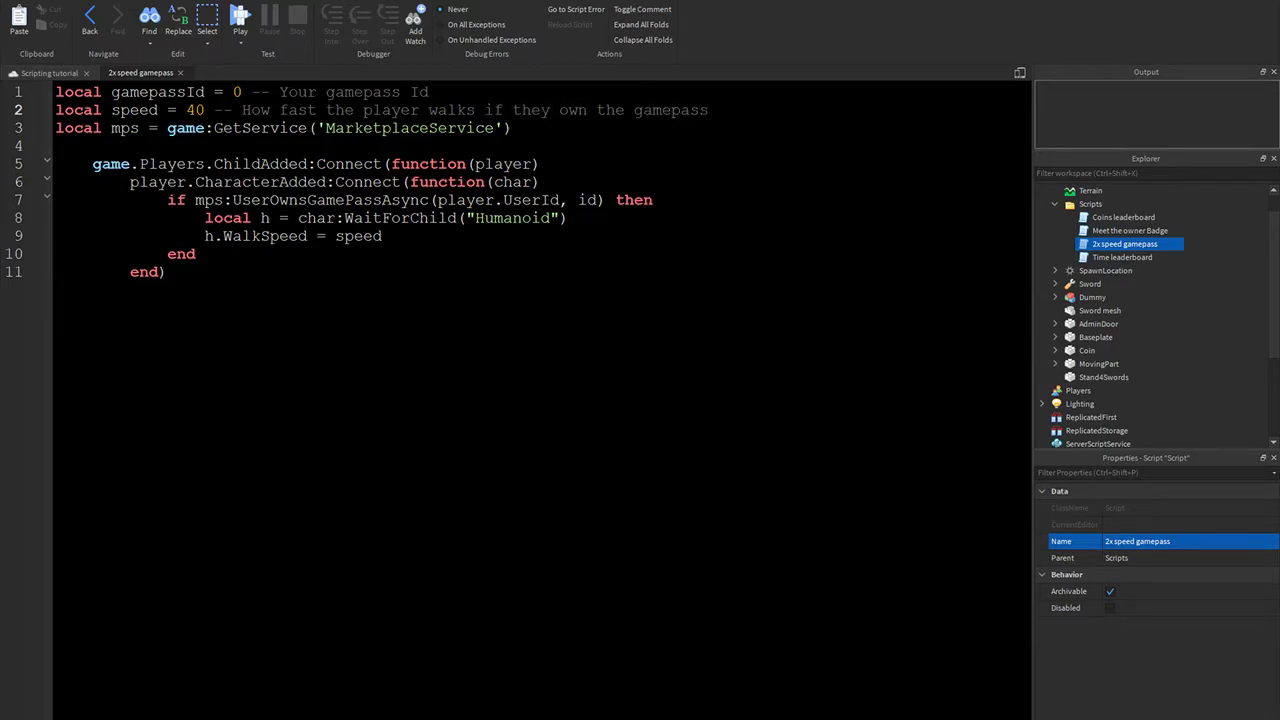
Insert a blank line after the speed line and select the top two lines
{"action": "key", "text": "Down"}
{"action": "key", "text": "Up"}
{"action": "key", "text": "Return"}
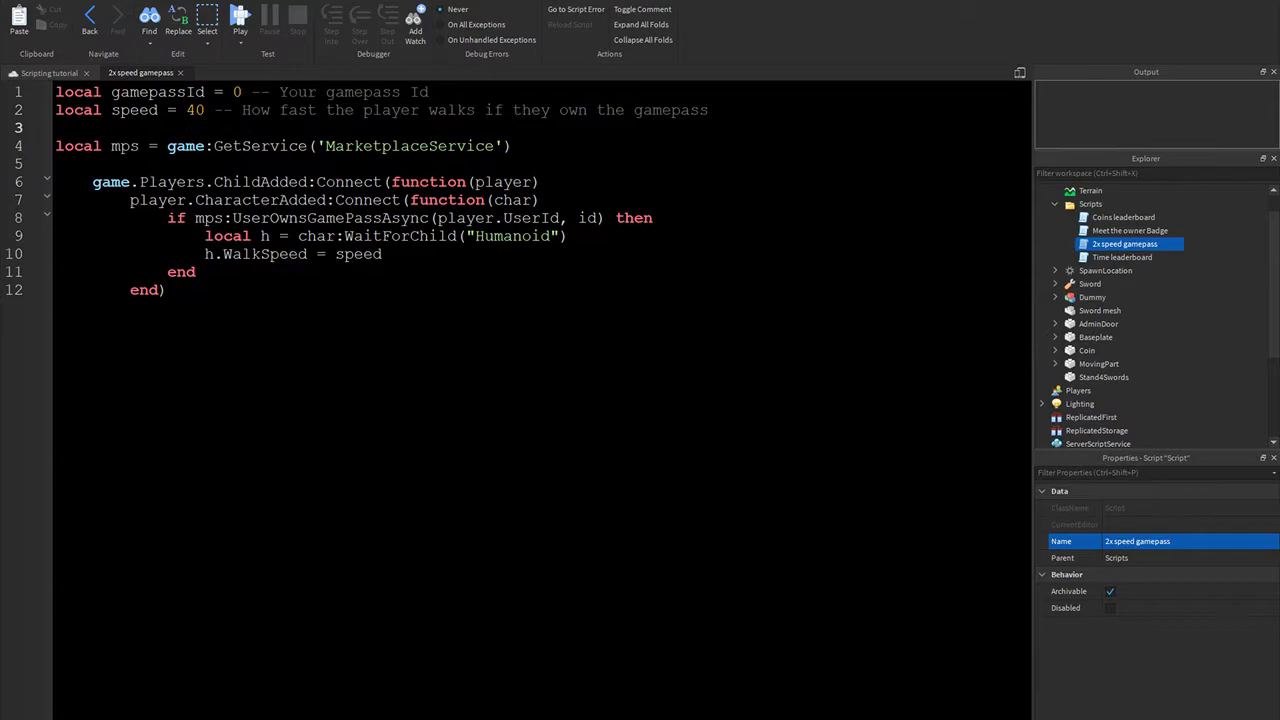
{"action": "key", "text": "shift+Up"}
{"action": "key", "text": "shift+Up"}
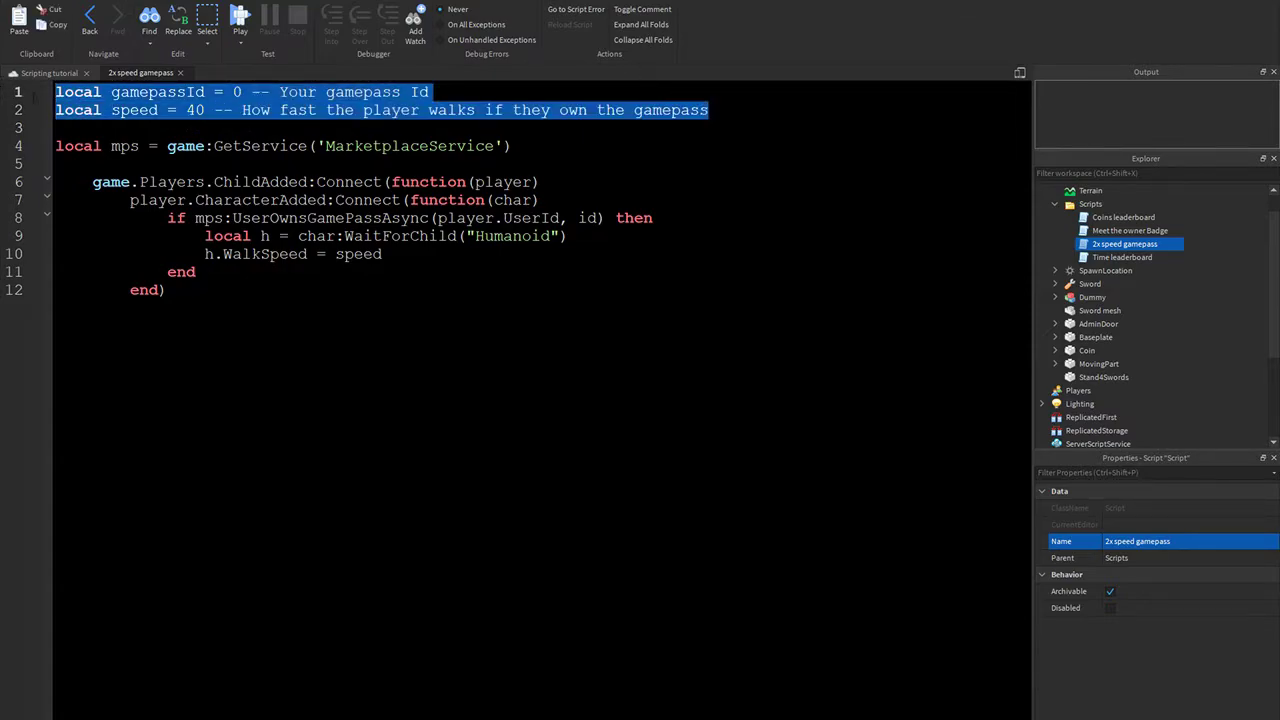
{"action": "key", "text": "Down"}
{"action": "key", "text": "Down"}
{"action": "key", "text": "Down"}
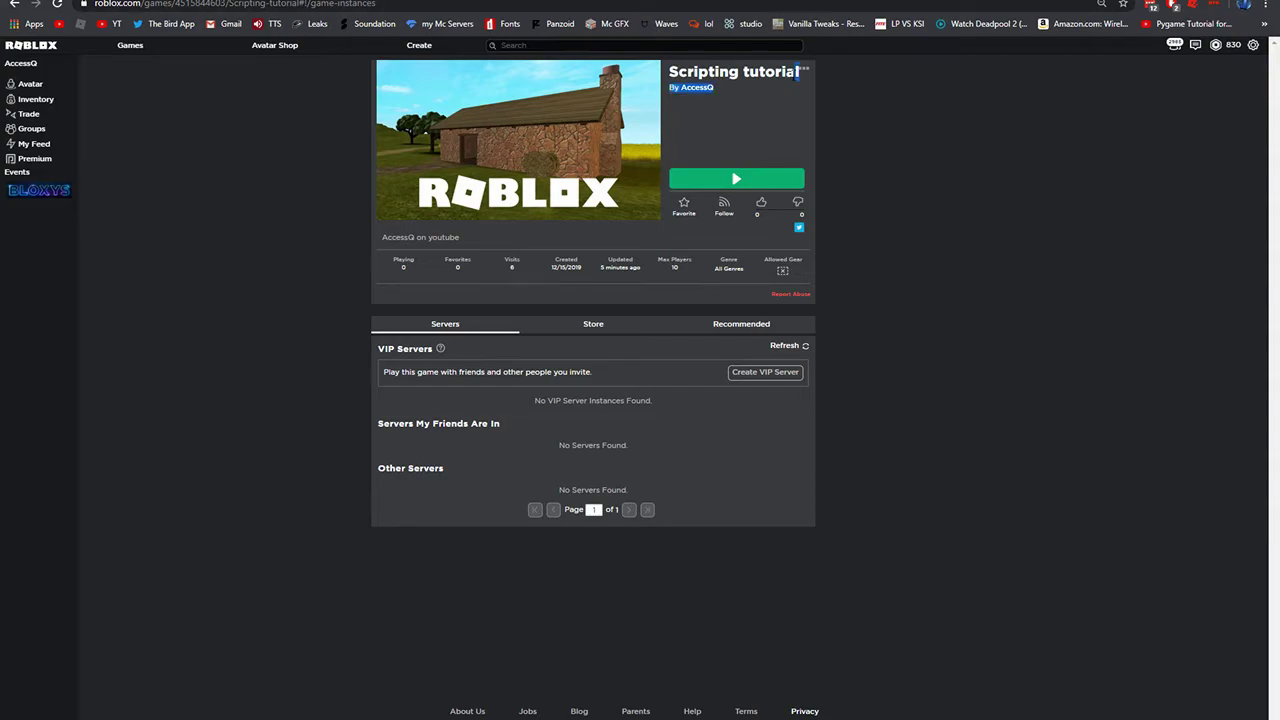
Open the game's Donate pass from the Store, select its ID 8419741 in the address bar, and return to Studio
{"action": "double_click", "coordinate": [770, 72]}
{"action": "left_click", "coordinate": [788, 72]}
{"action": "left_click", "coordinate": [598, 329]}
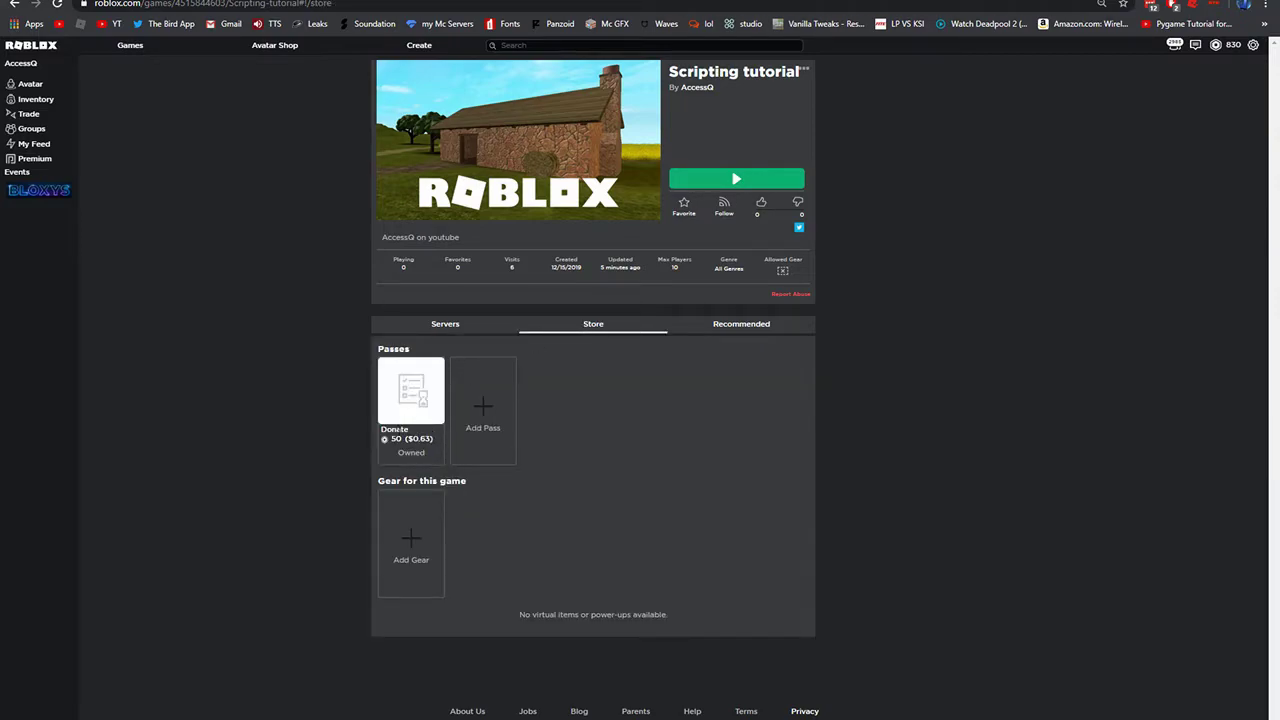
{"action": "left_click", "coordinate": [414, 422]}
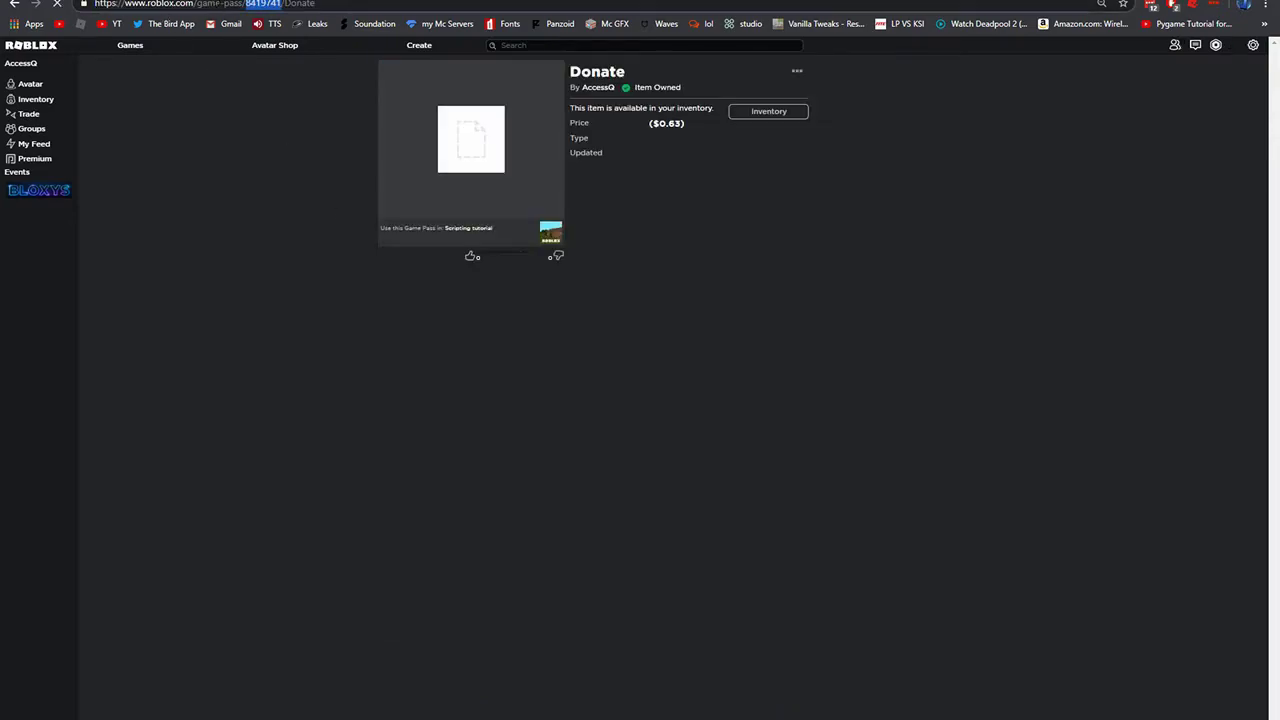
{"action": "double_click", "coordinate": [263, 5]}
{"action": "key", "text": "ctrl+c"}
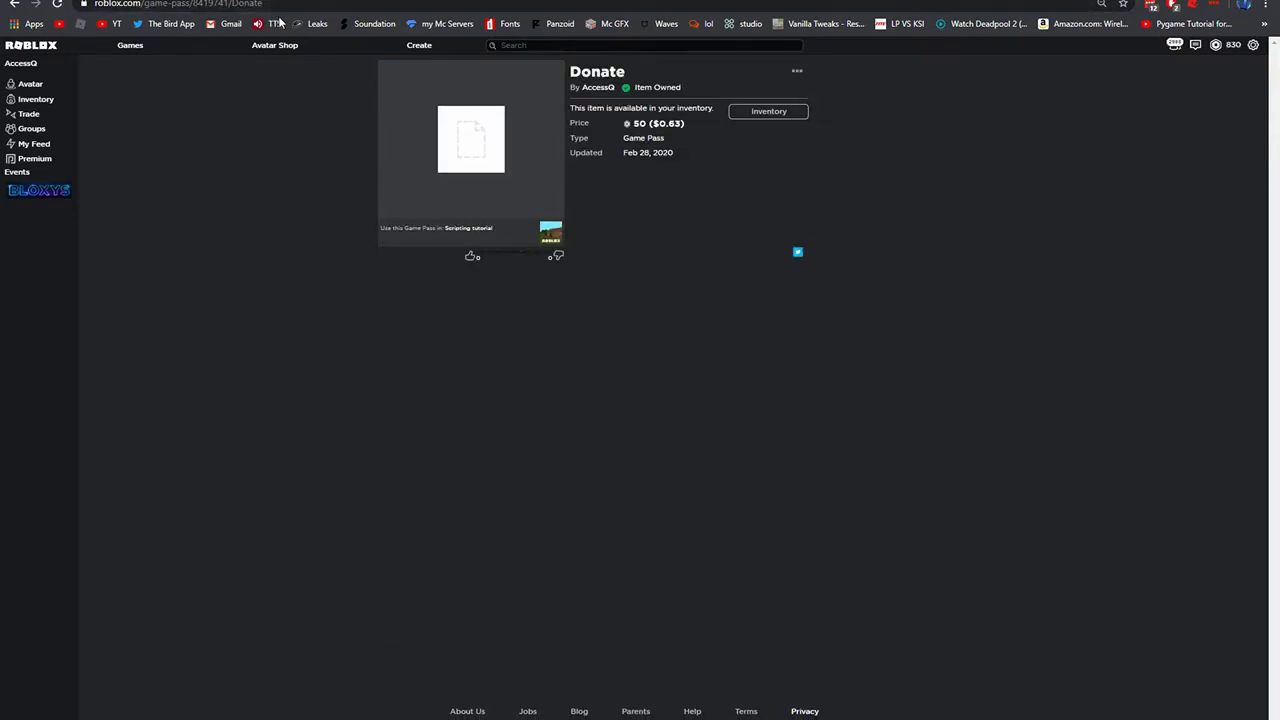
{"action": "key", "text": "alt+Tab"}
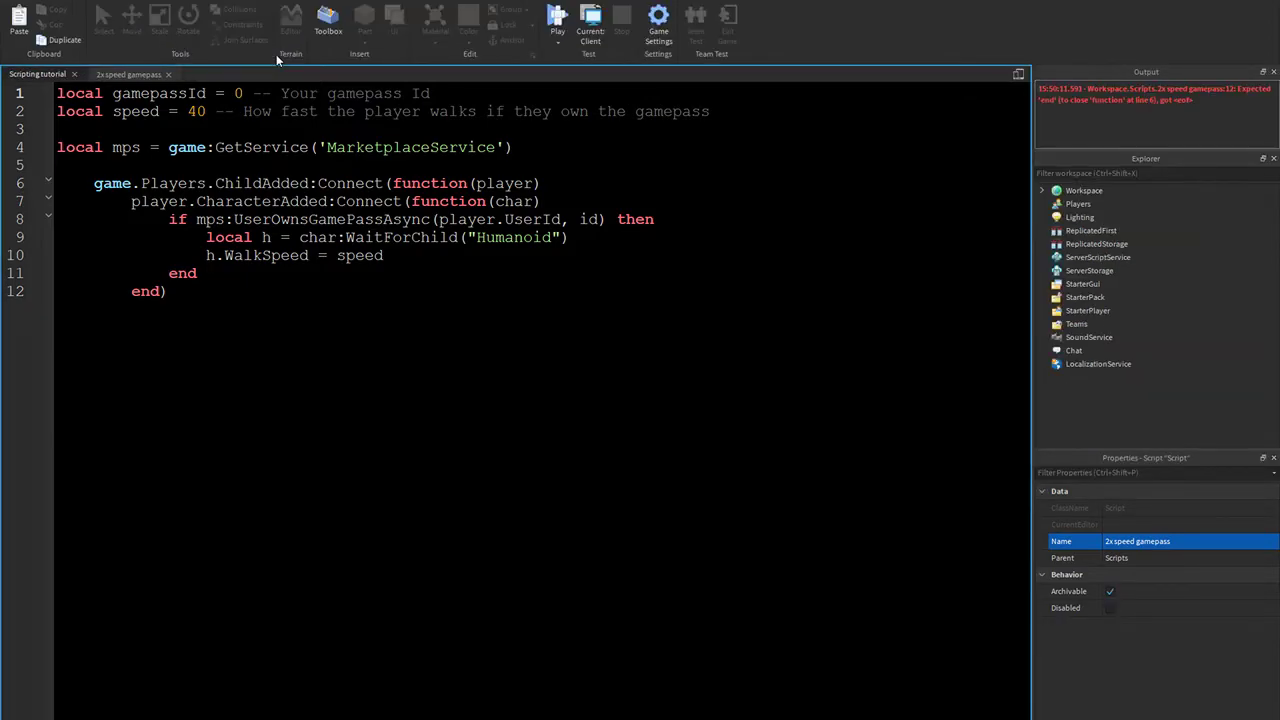
Play-test the game, running the character across the baseplate, then stop
{"action": "key", "text": "F5"}
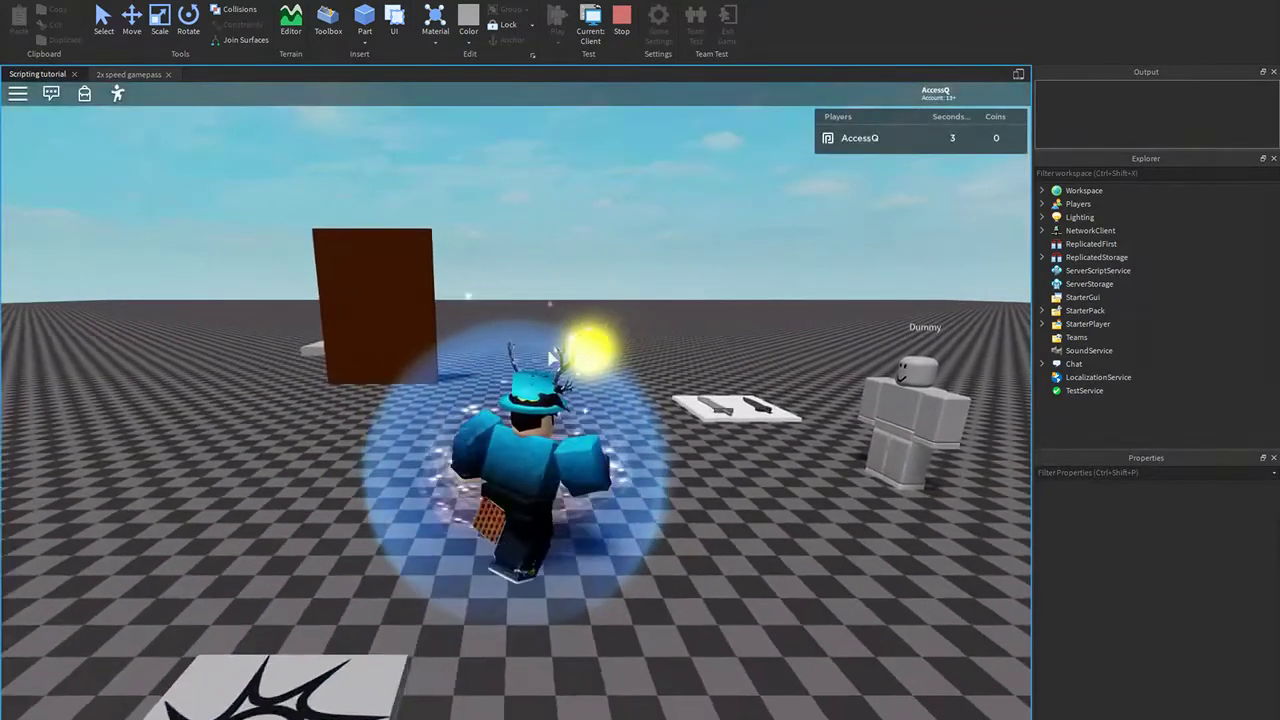
{"action": "key", "text": "w"}
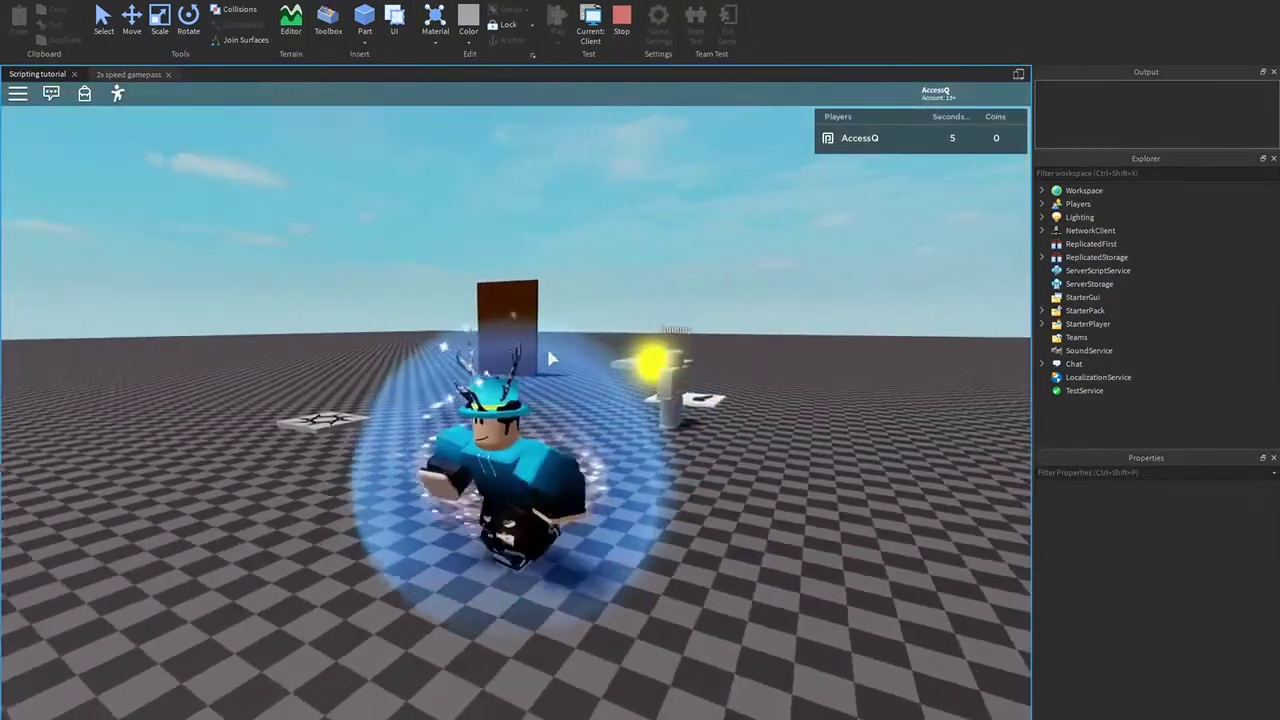
{"action": "key", "text": "w"}
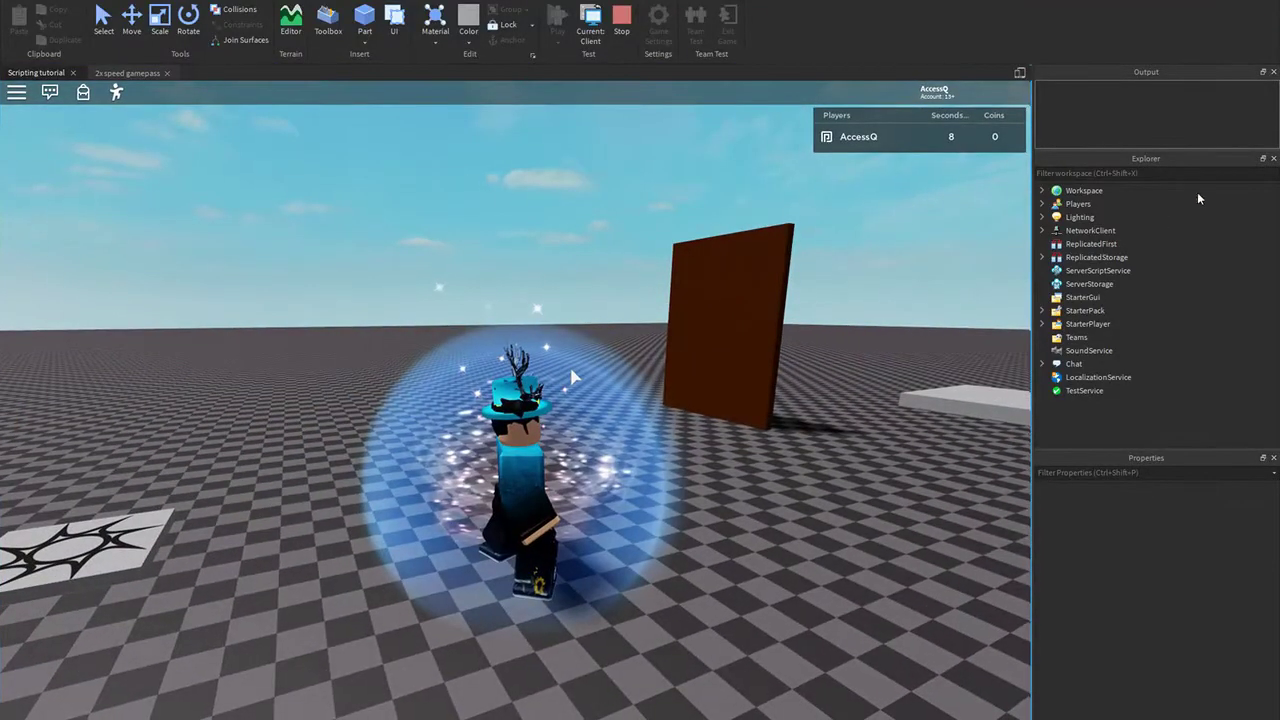
{"action": "key", "text": "shift+F5"}
Open the 2x speed gamepass script and paste gamepass ID 8419741 on line 1
{"action": "double_click", "coordinate": [1130, 244]}
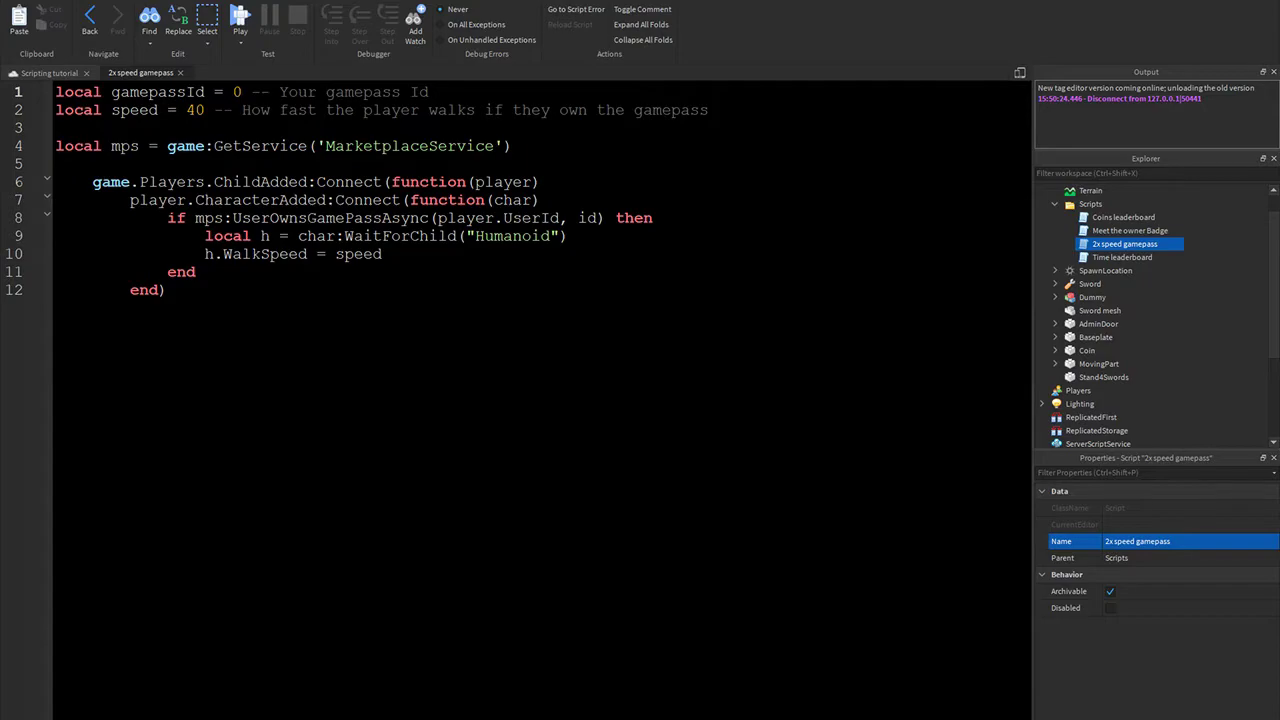
{"action": "key", "text": "BackSpace"}
{"action": "key", "text": "ctrl+v"}
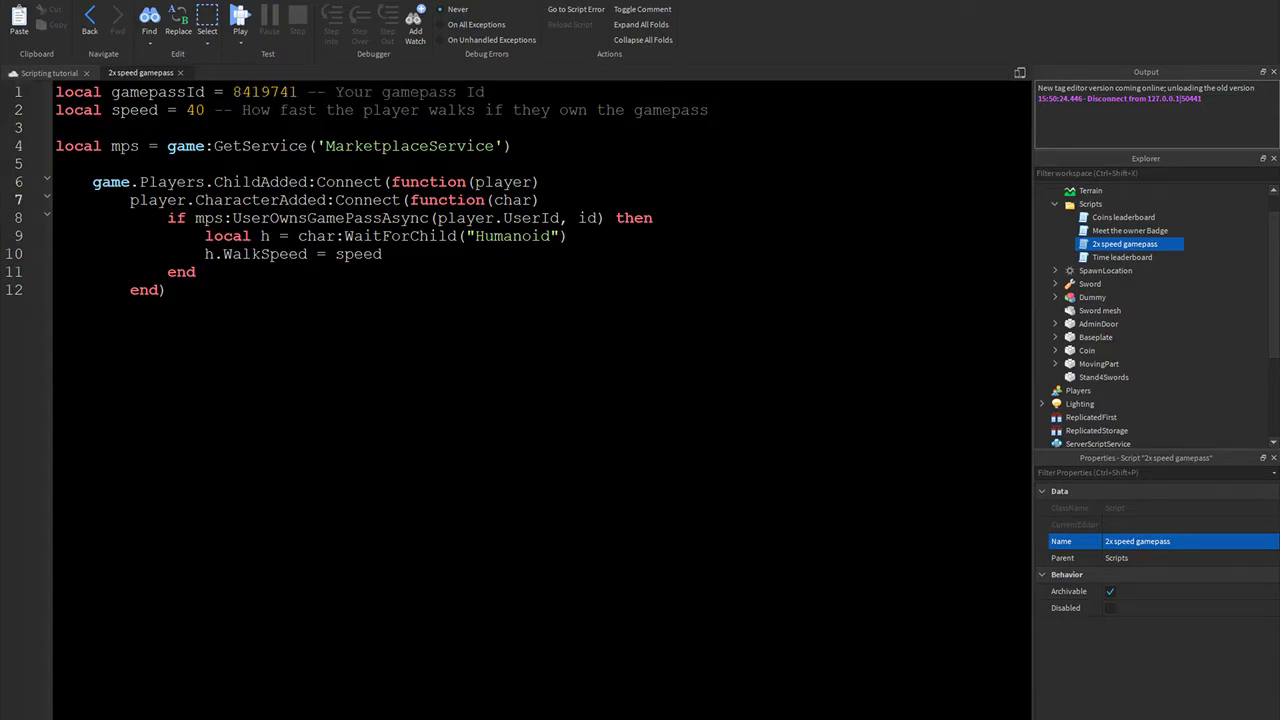
{"action": "double_click", "coordinate": [196, 110]}
{"action": "left_click", "coordinate": [218, 111]}
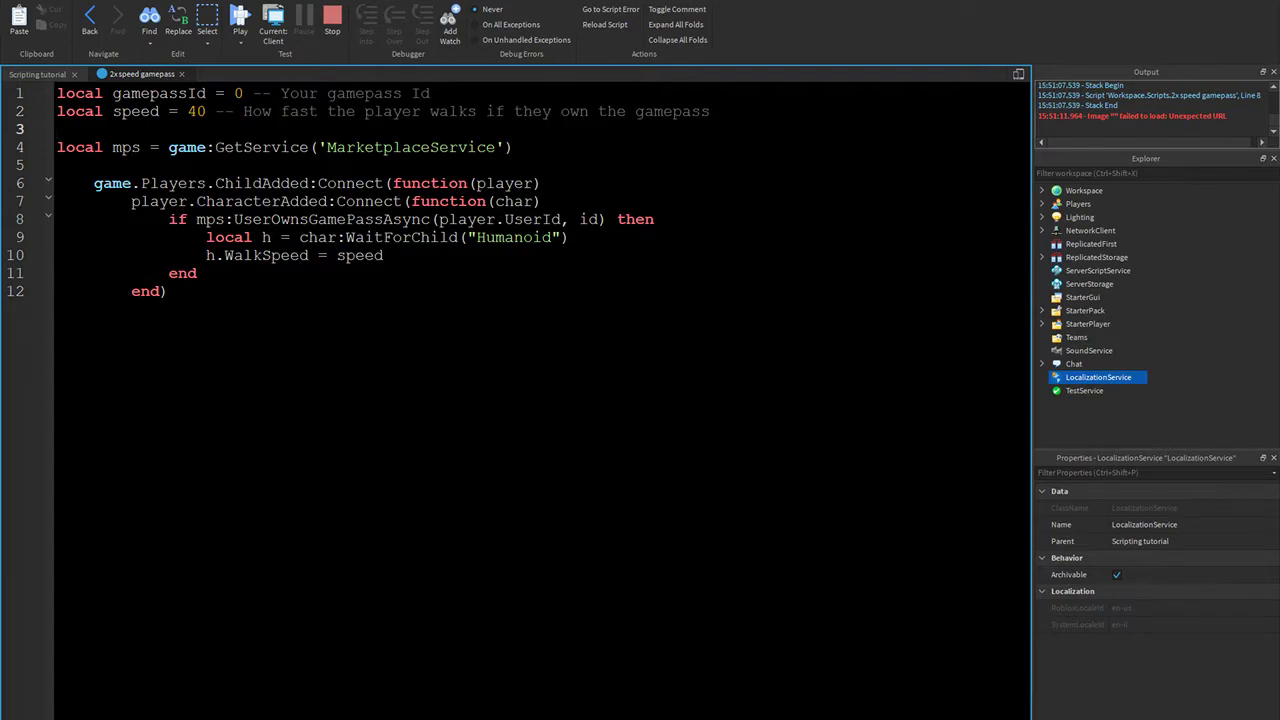
Replace id with gamepassId on line 8 and close the script with end) on line 13
{"action": "key", "text": "ctrl+End"}
{"action": "double_click", "coordinate": [590, 219]}
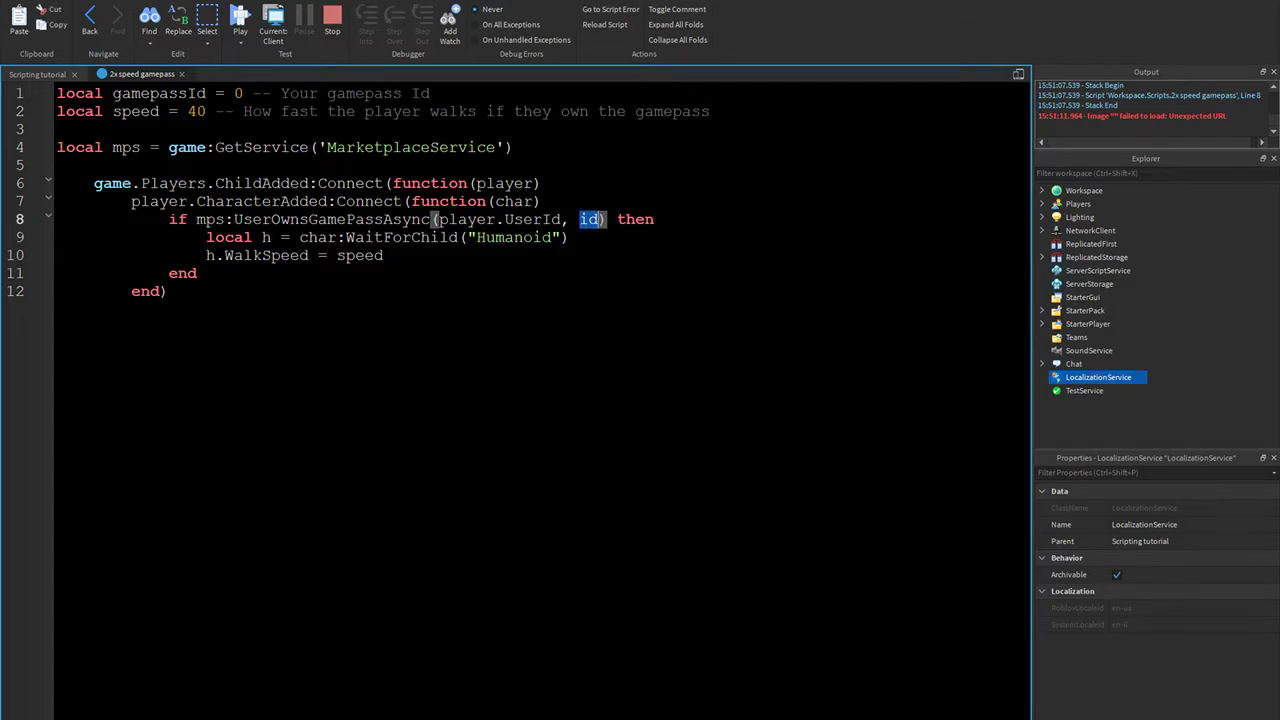
{"action": "type", "text": "ga"}
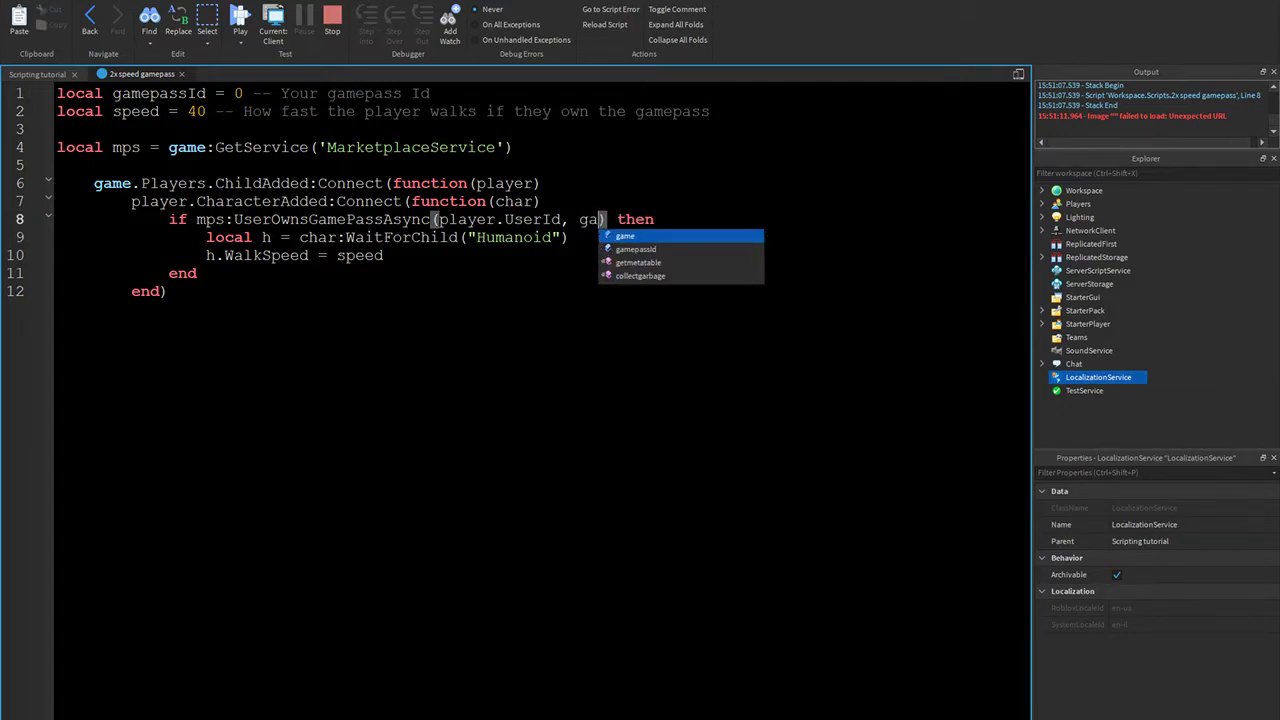
{"action": "key", "text": "Down"}
{"action": "key", "text": "Tab"}
{"action": "key", "text": "Down"}
{"action": "key", "text": "Down"}
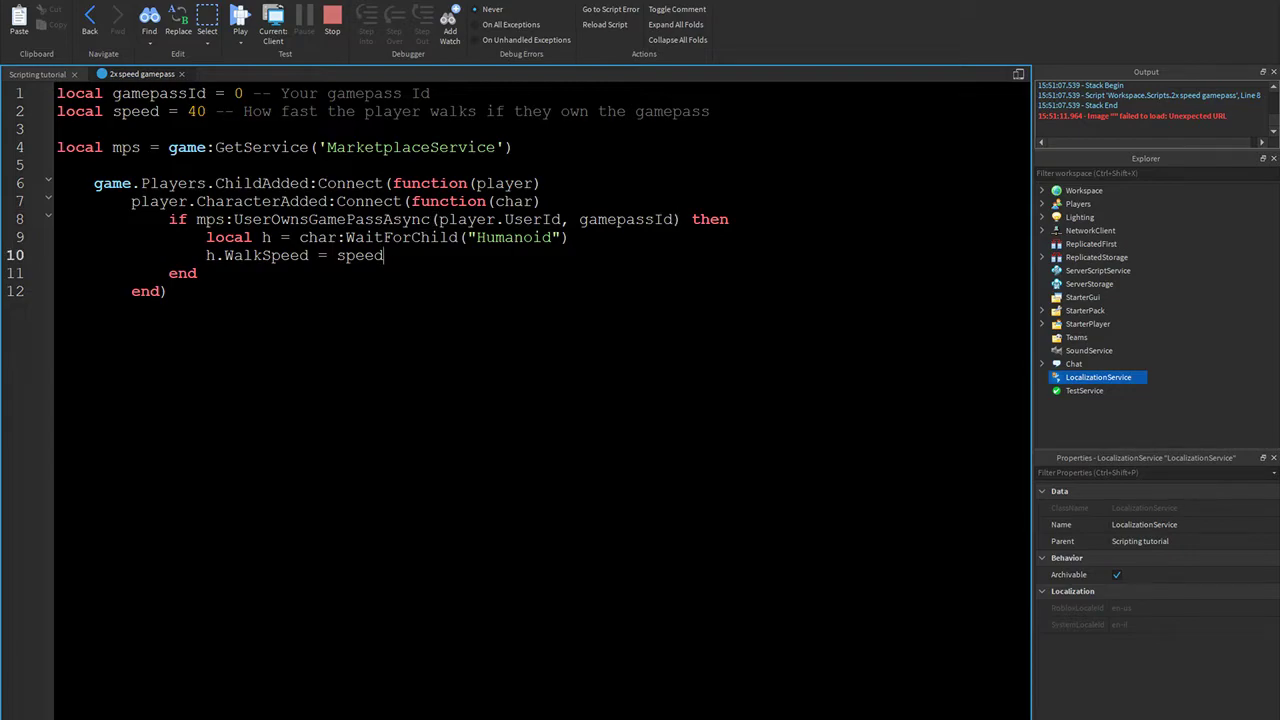
{"action": "key", "text": "Down"}
{"action": "key", "text": "Down"}
{"action": "key", "text": "Down"}
{"action": "key", "text": "Return"}
{"action": "type", "text": "e"}
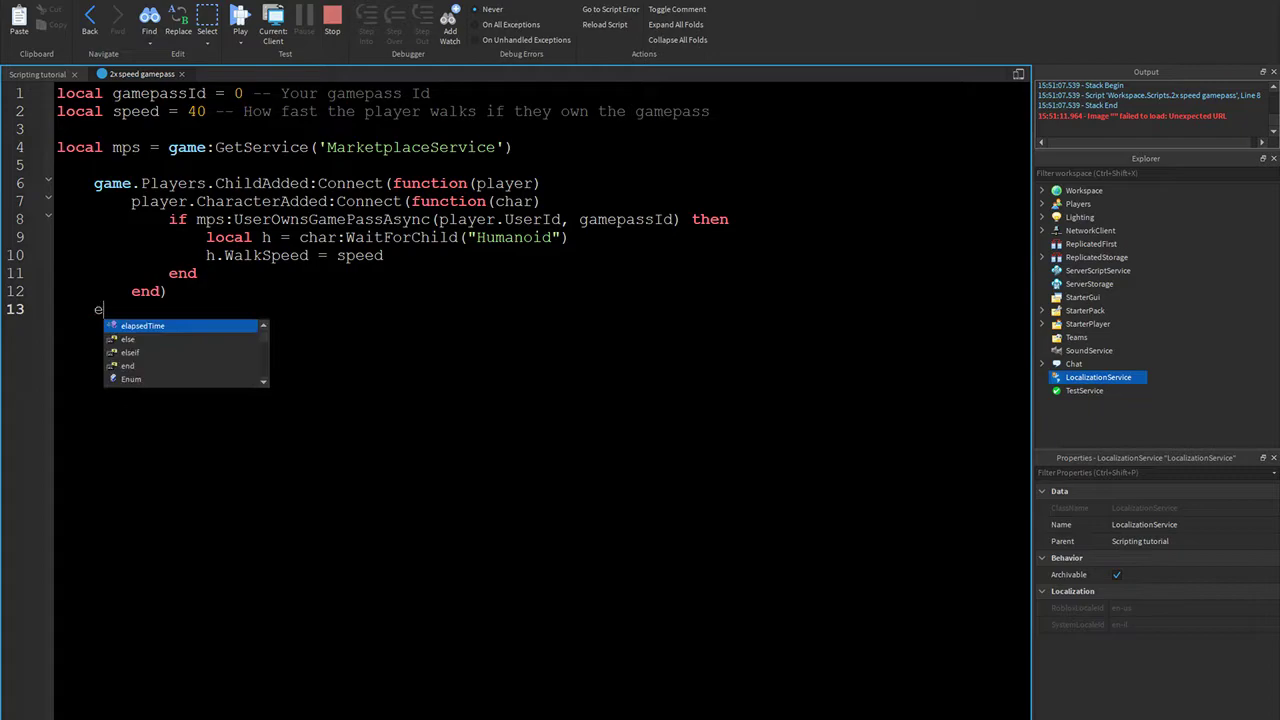
{"action": "type", "text": "nd)"}
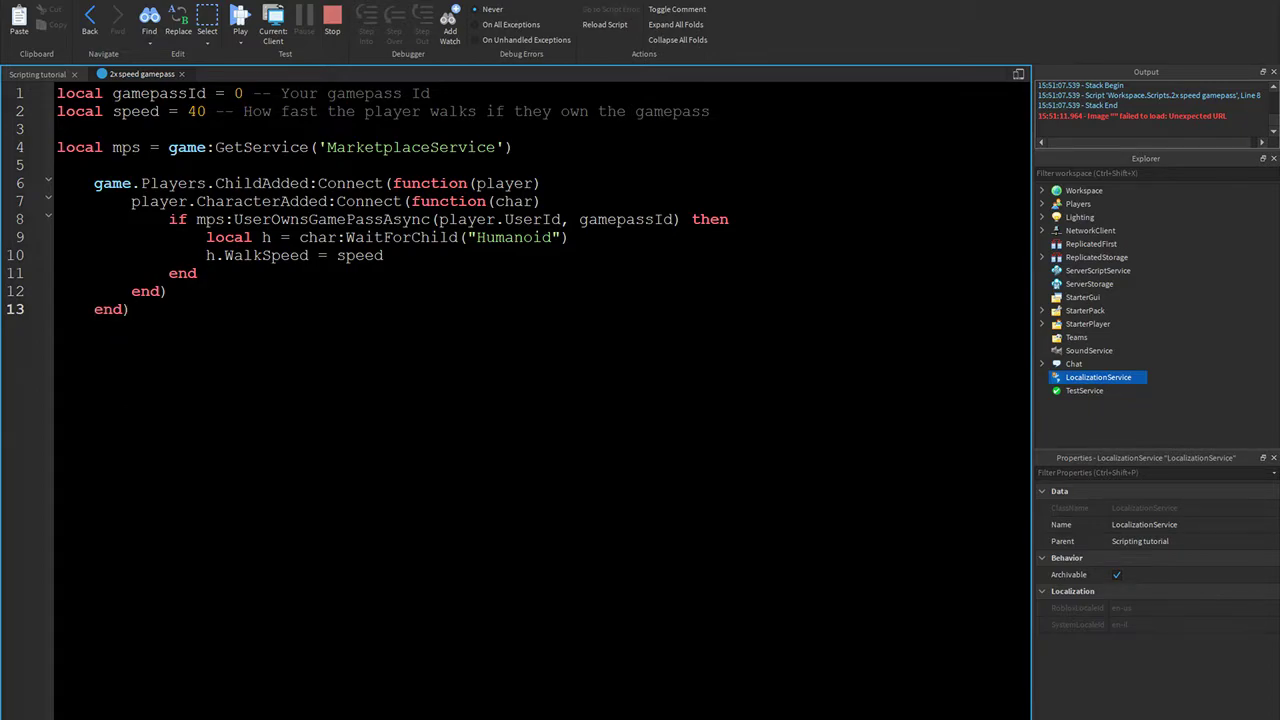
Start a play test, then check the gamepass id value and the game-pass page address
{"action": "key", "text": "F5"}
{"action": "left_click", "coordinate": [243, 93]}
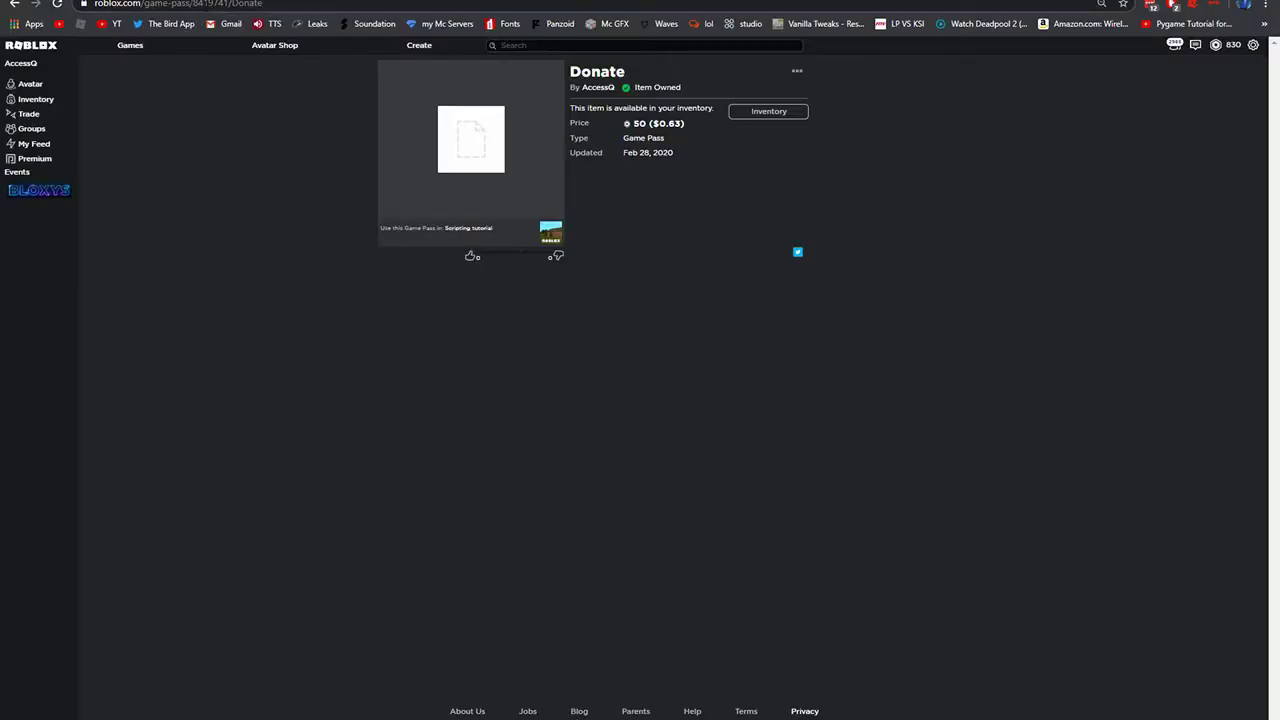
{"action": "left_click", "coordinate": [244, 4]}
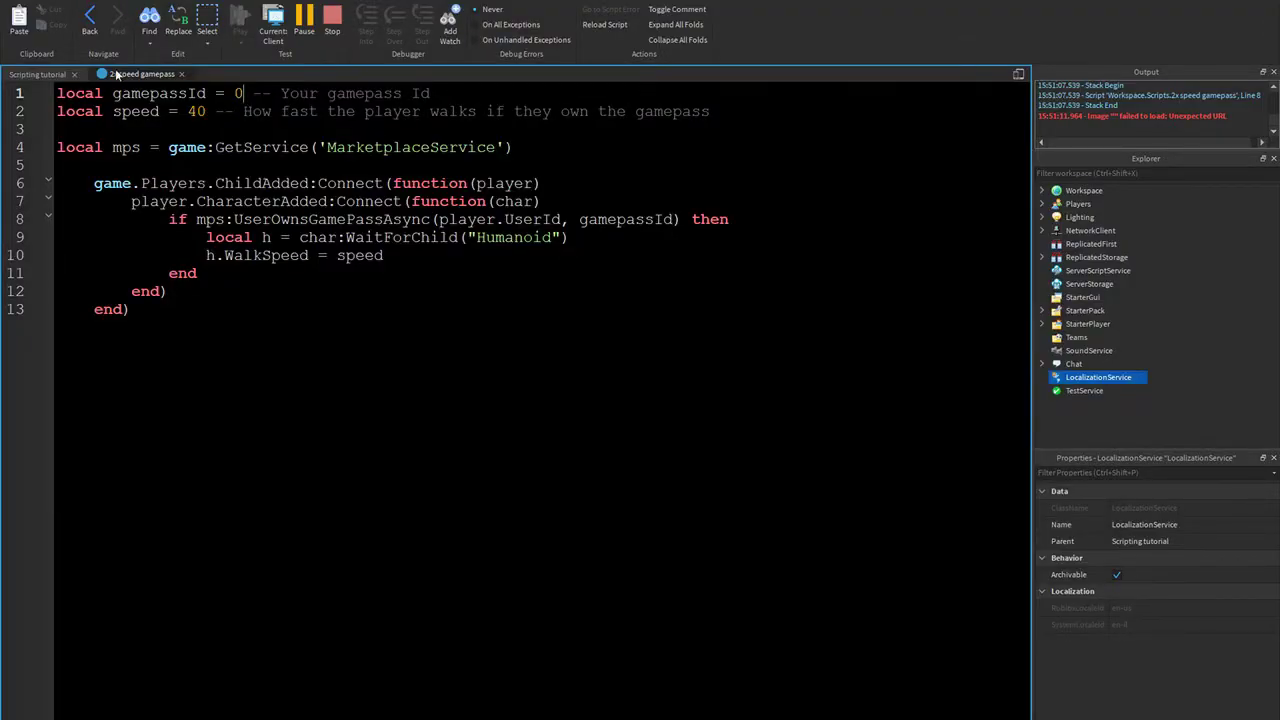
Set gamepassId on line 1 to 8419741, then play-test walking around the spawn pad and stop
{"action": "double_click", "coordinate": [240, 93]}
{"action": "type", "text": "8419741 -- Your gamepass Id"}
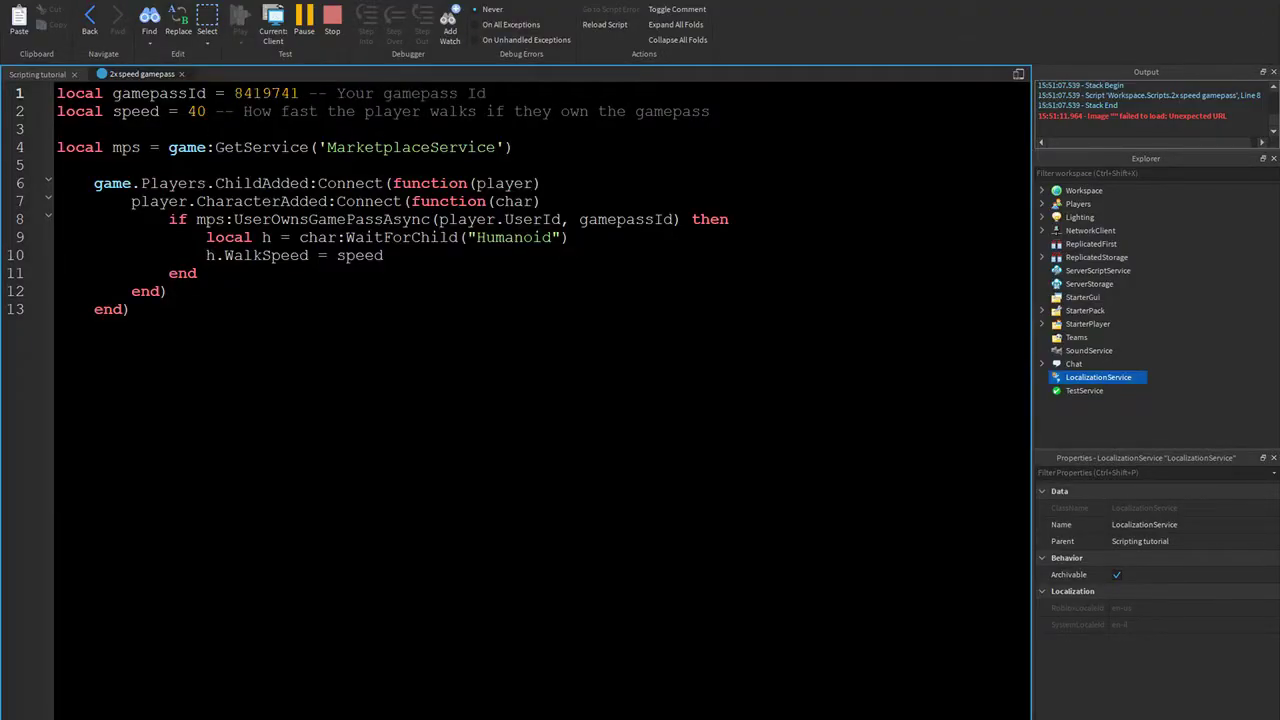
{"action": "left_click", "coordinate": [332, 16]}
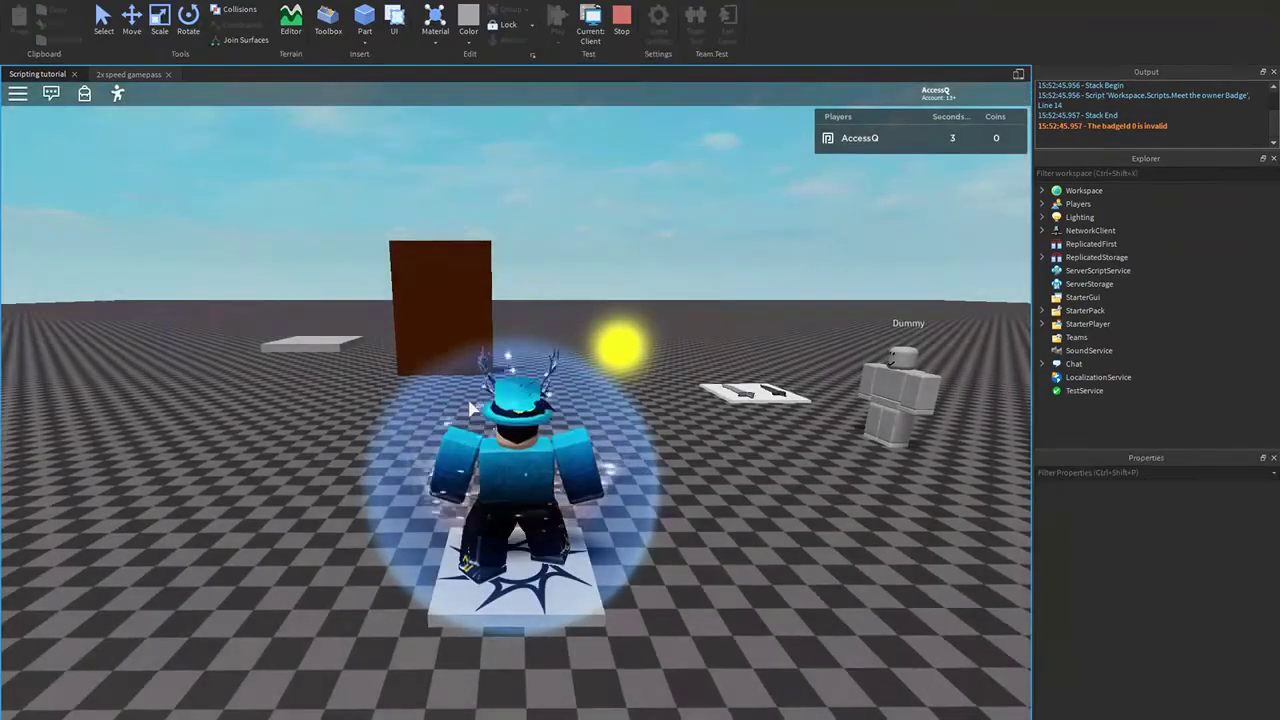
{"action": "key", "text": "w"}
{"action": "key", "text": "d"}
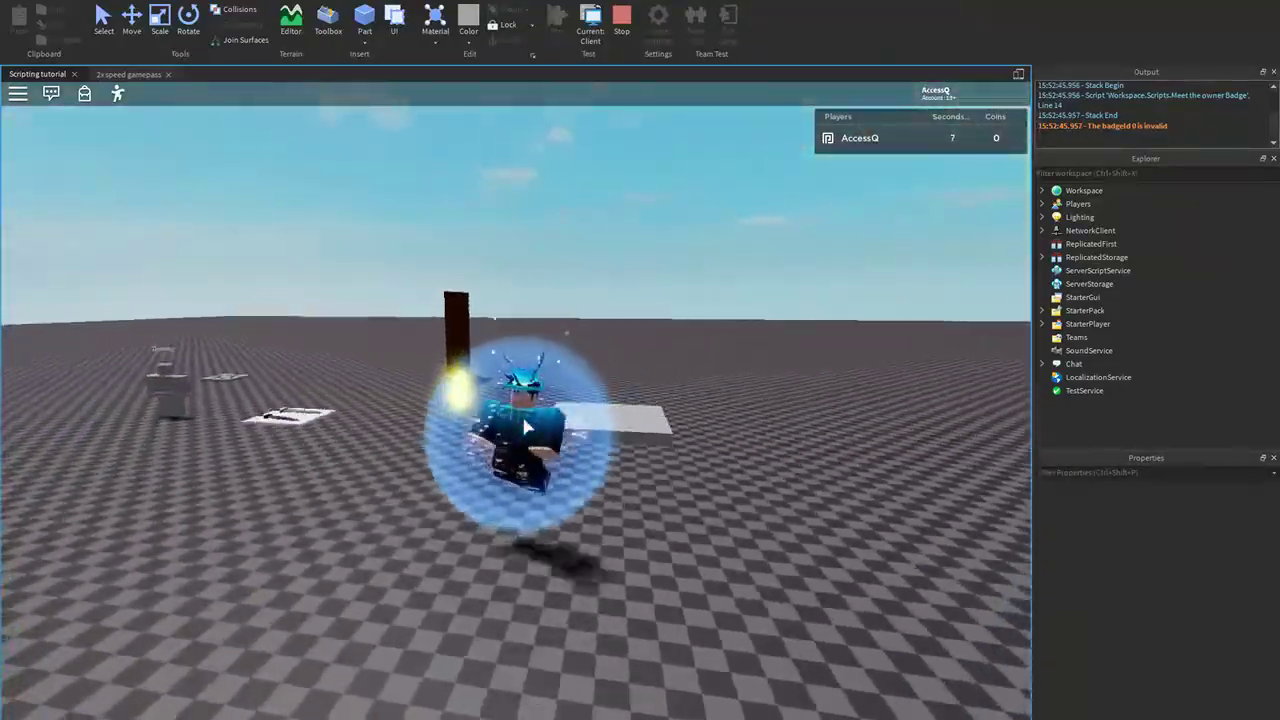
{"action": "right_click_drag", "start_coordinate": [525, 425], "coordinate": [620, 412]}
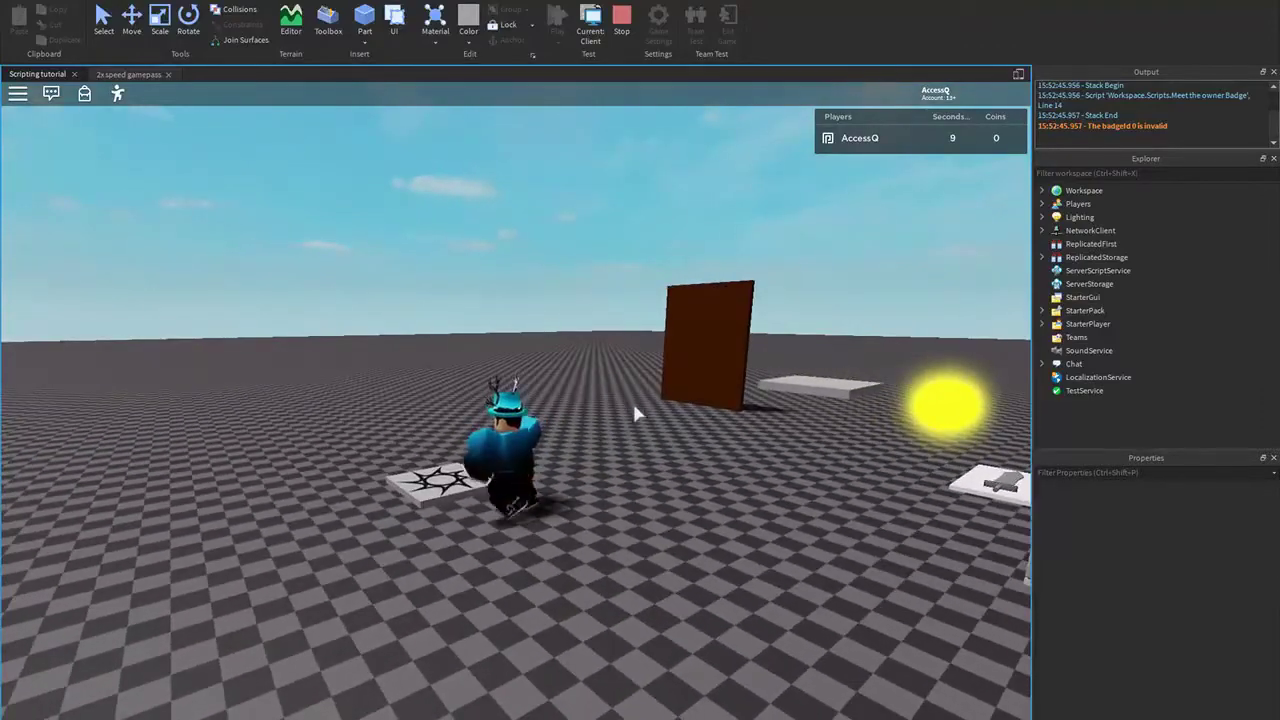
{"action": "key", "text": "shift+F5"}
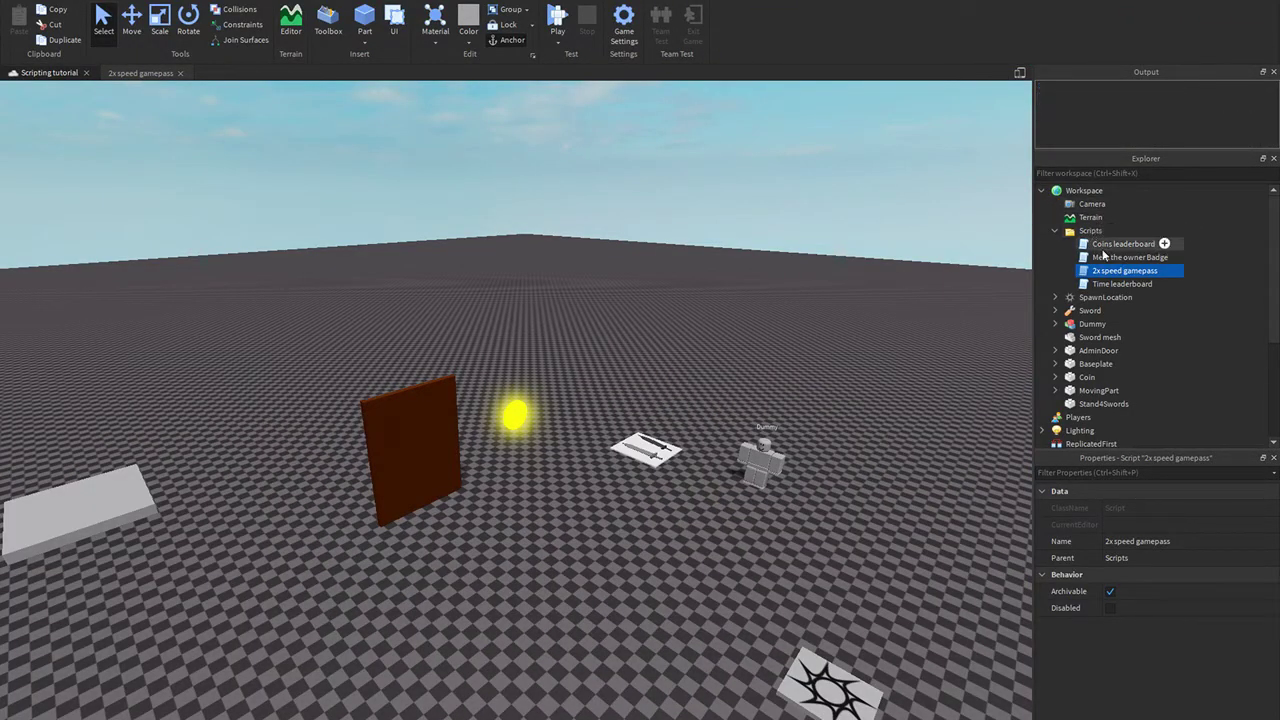
Close the mistakenly opened Time leaderboard script and reopen the 2x speed gamepass script
{"action": "double_click", "coordinate": [1102, 284]}
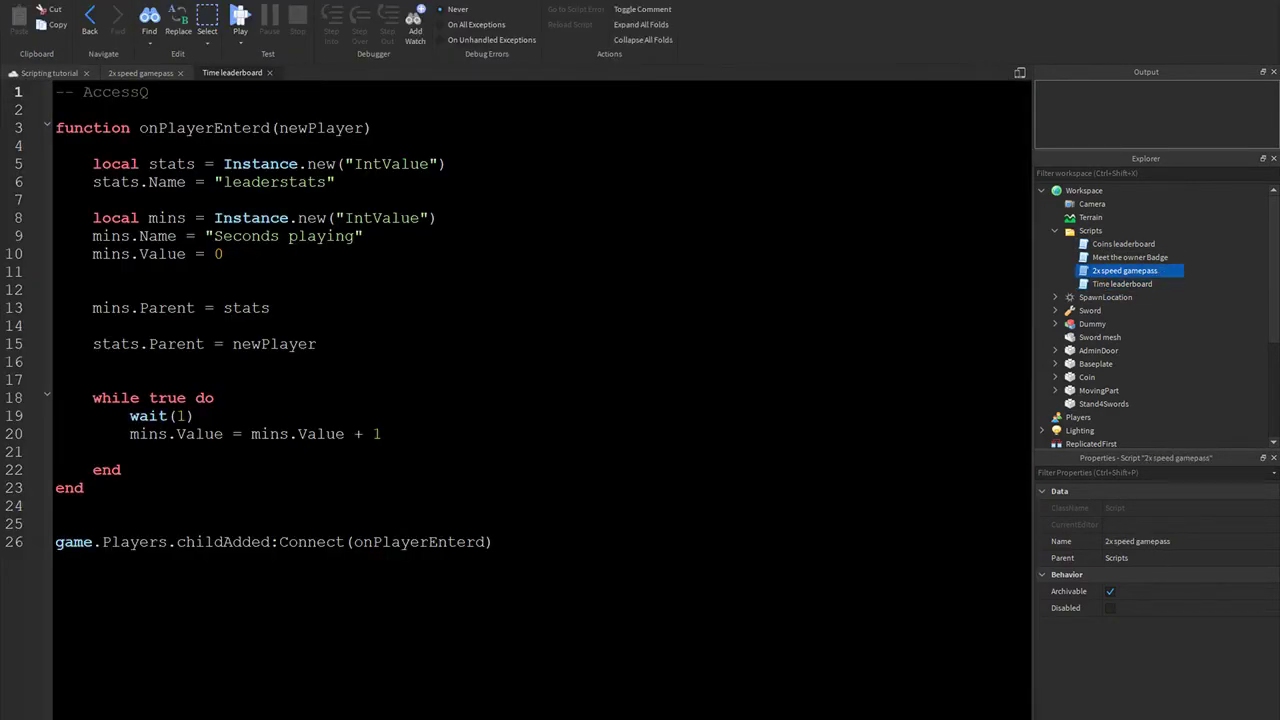
{"action": "key", "text": "ctrl+w"}
{"action": "double_click", "coordinate": [1120, 271]}
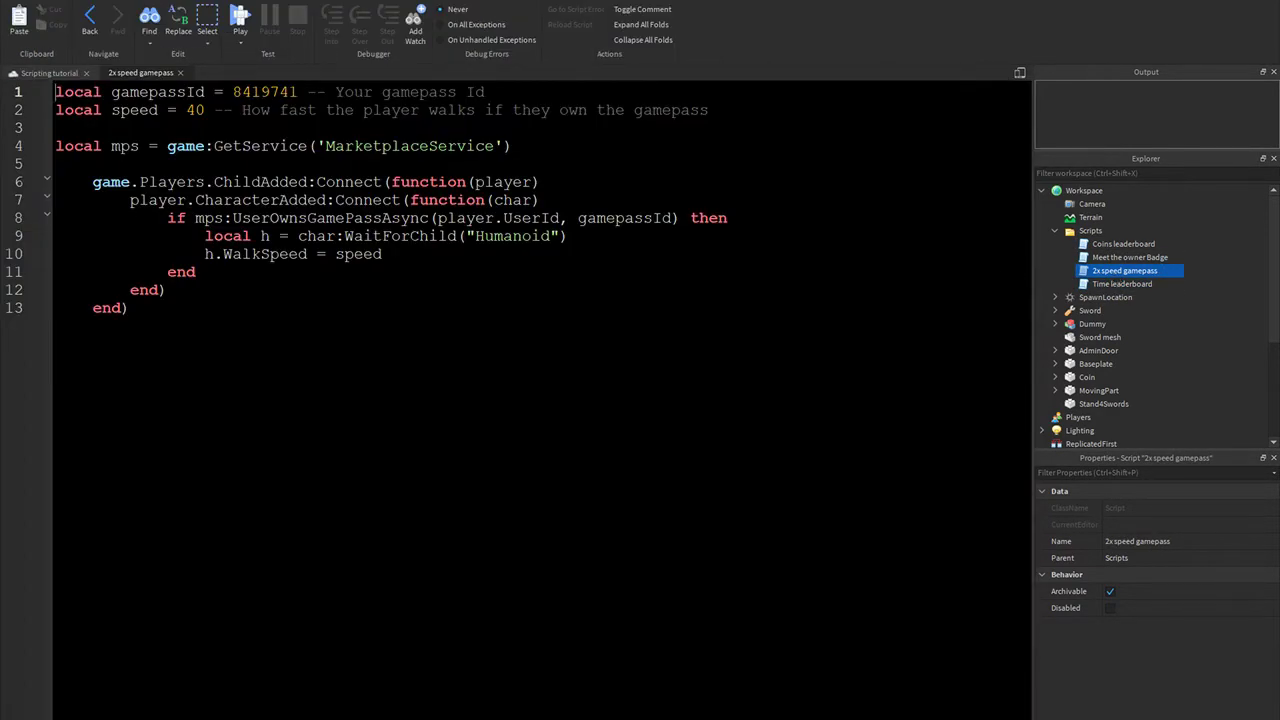
Try speed values 1, 20 and 70 on line 2 before restoring 40
{"action": "double_click", "coordinate": [195, 110]}
{"action": "type", "text": "1"}
{"action": "key", "text": "BackSpace"}
{"action": "type", "text": "40"}
{"action": "key", "text": "BackSpace"}
{"action": "key", "text": "BackSpace"}
{"action": "type", "text": "20"}
{"action": "key", "text": "BackSpace"}
{"action": "key", "text": "BackSpace"}
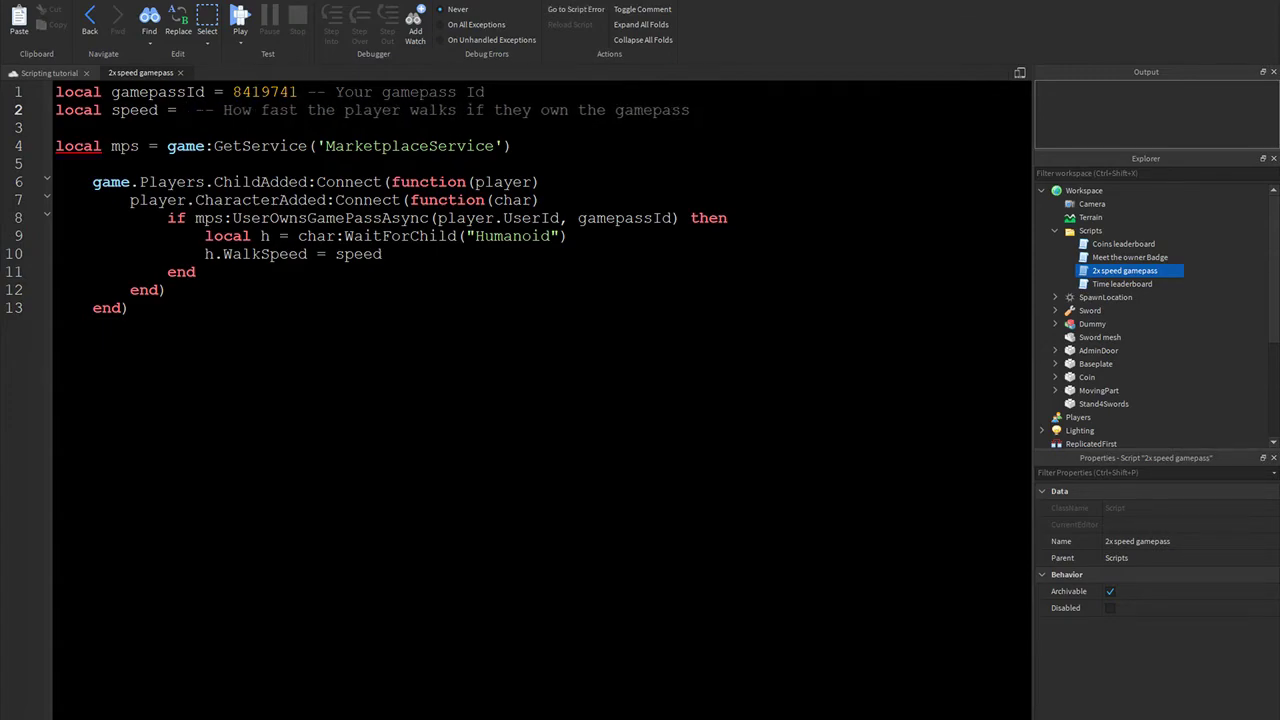
{"action": "type", "text": "70"}
{"action": "key", "text": "BackSpace"}
{"action": "key", "text": "BackSpace"}
{"action": "type", "text": "4"}
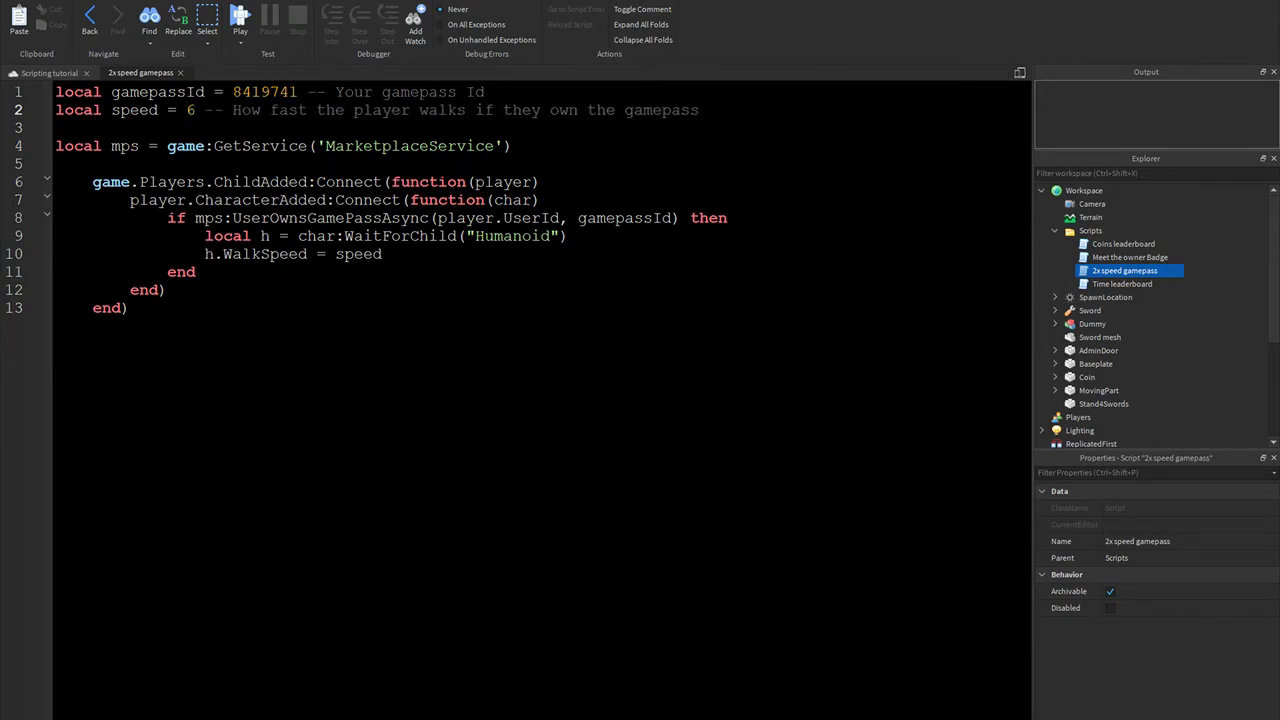
{"action": "type", "text": "0"}
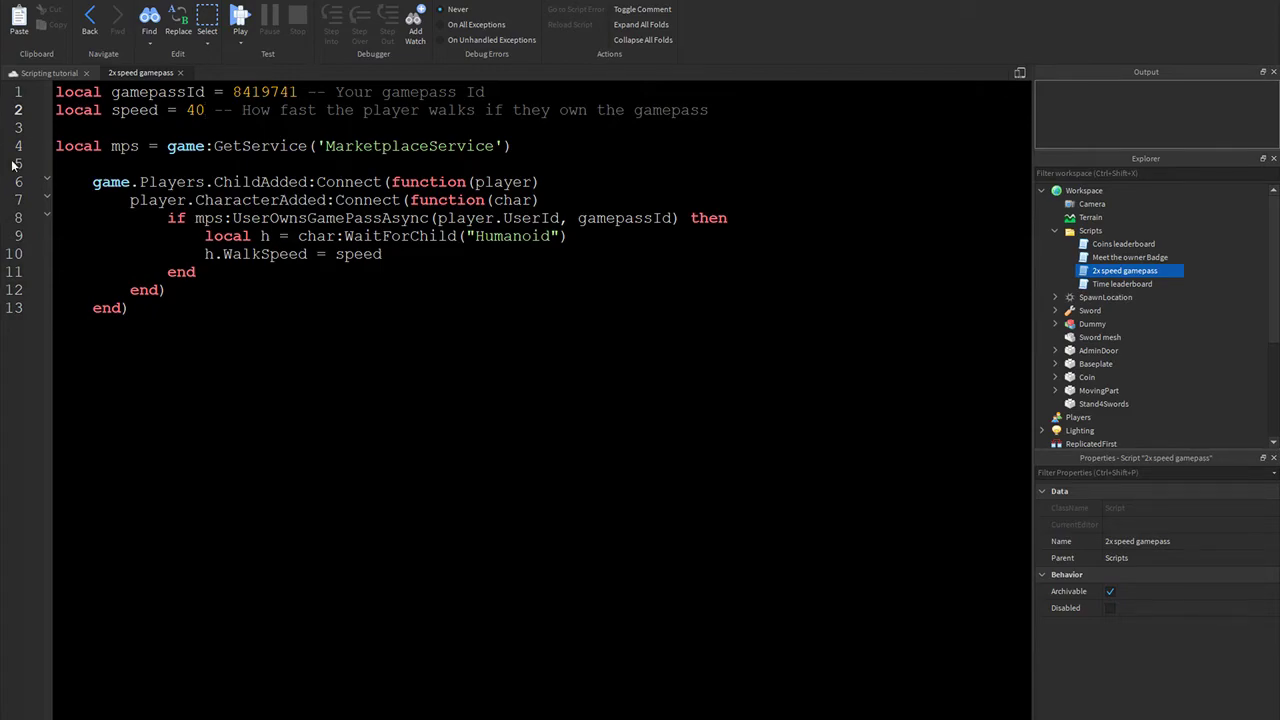
Dedent the end on line 11 and the end) on line 12 one level
{"action": "left_click", "coordinate": [130, 308]}
{"action": "key", "text": "Up"}
{"action": "key", "text": "Up"}
{"action": "key", "text": "BackSpace"}
{"action": "key", "text": "Down"}
{"action": "key", "text": "End"}
{"action": "key", "text": "Home"}
{"action": "key", "text": "BackSpace"}
Dedent the final end) on line 13 one level
{"action": "key", "text": "Down"}
{"action": "key", "text": "End"}
{"action": "key", "text": "Home"}
{"action": "key", "text": "BackSpace"}
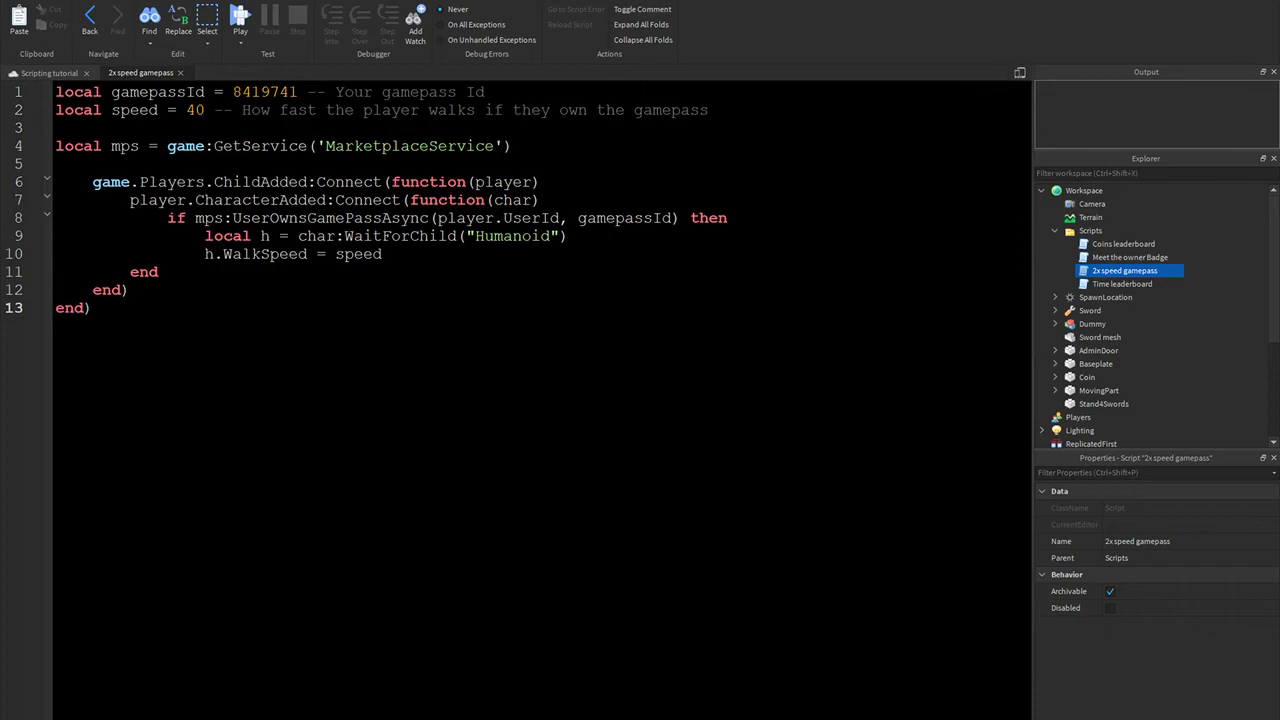
{"action": "key", "text": "End"}
{"action": "scroll", "coordinate": [540, 400], "scroll_direction": "up", "scroll_amount": 3, "text": "ctrl"}
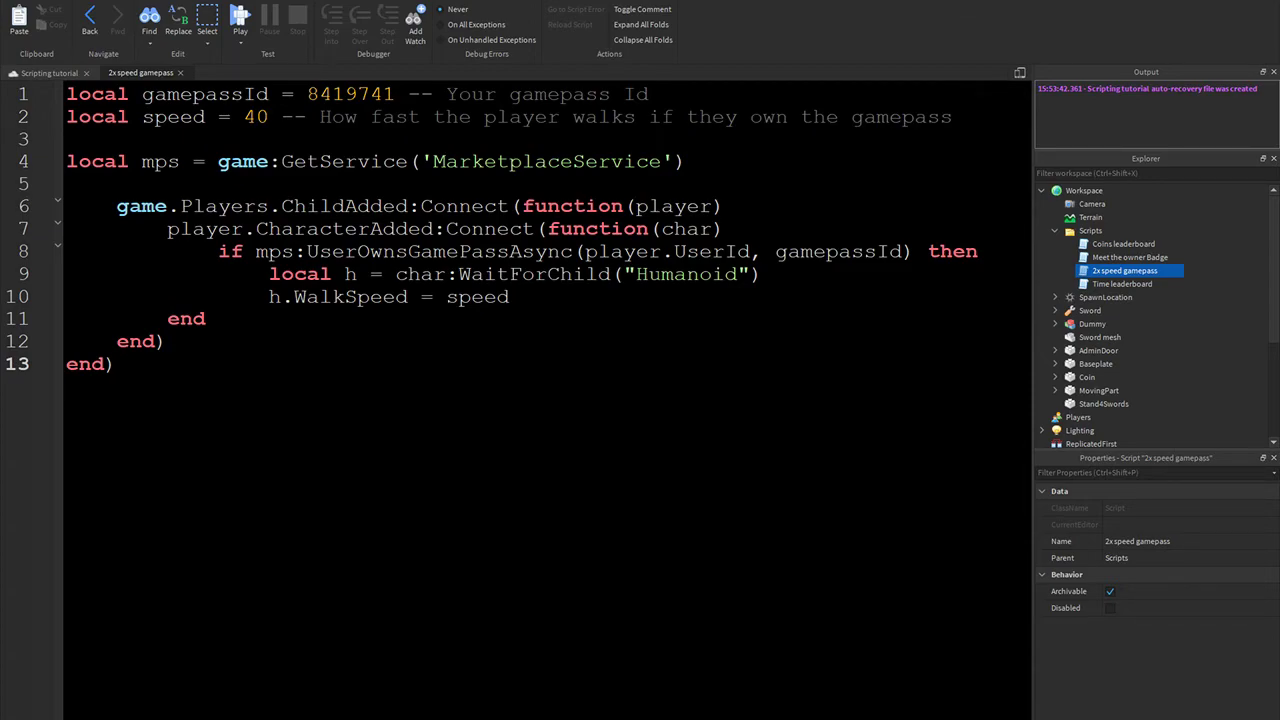
{"action": "key", "text": "shift+Up"}
{"action": "key", "text": "shift+Up"}
{"action": "key", "text": "shift+Up"}
{"action": "key", "text": "shift+Down"}
{"action": "key", "text": "shift+Down"}
{"action": "key", "text": "shift+Down"}
{"action": "key", "text": "shift+Down"}
{"action": "key", "text": "shift+Down"}
{"action": "key", "text": "shift+Down"}
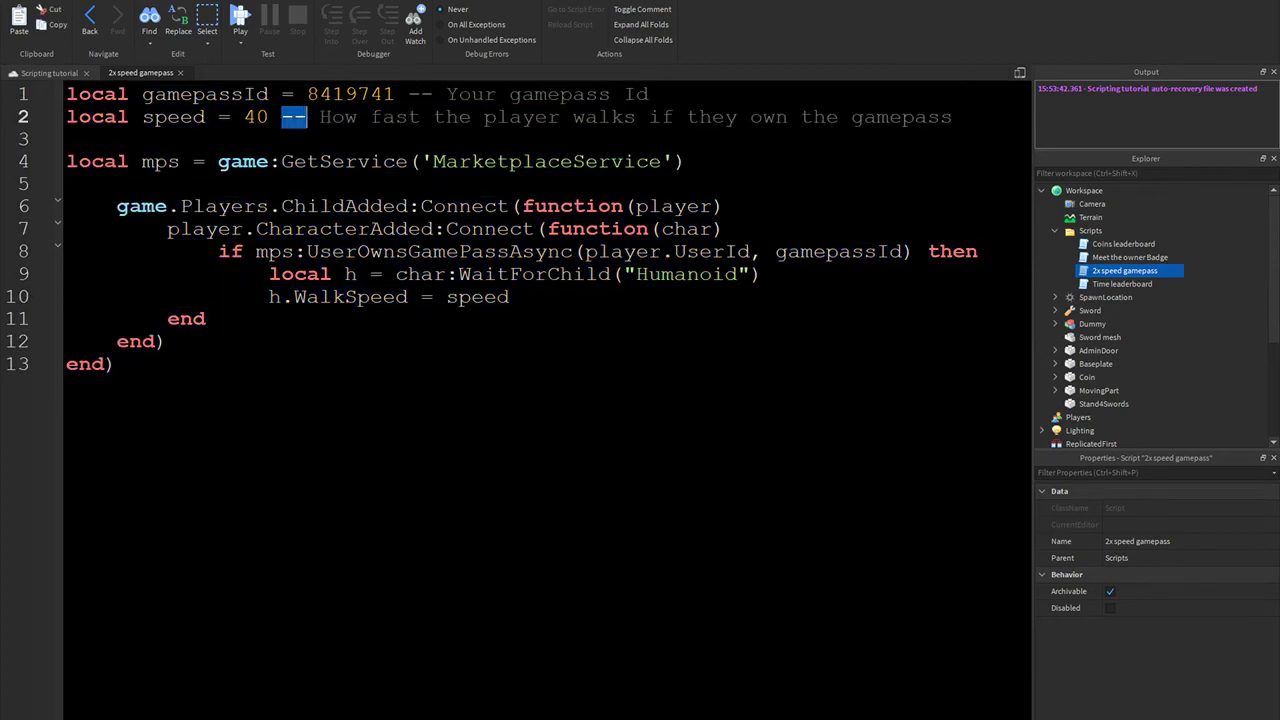
{"action": "left_click_drag", "start_coordinate": [282, 117], "coordinate": [954, 117]}
{"action": "left_click_drag", "start_coordinate": [282, 117], "coordinate": [360, 117]}
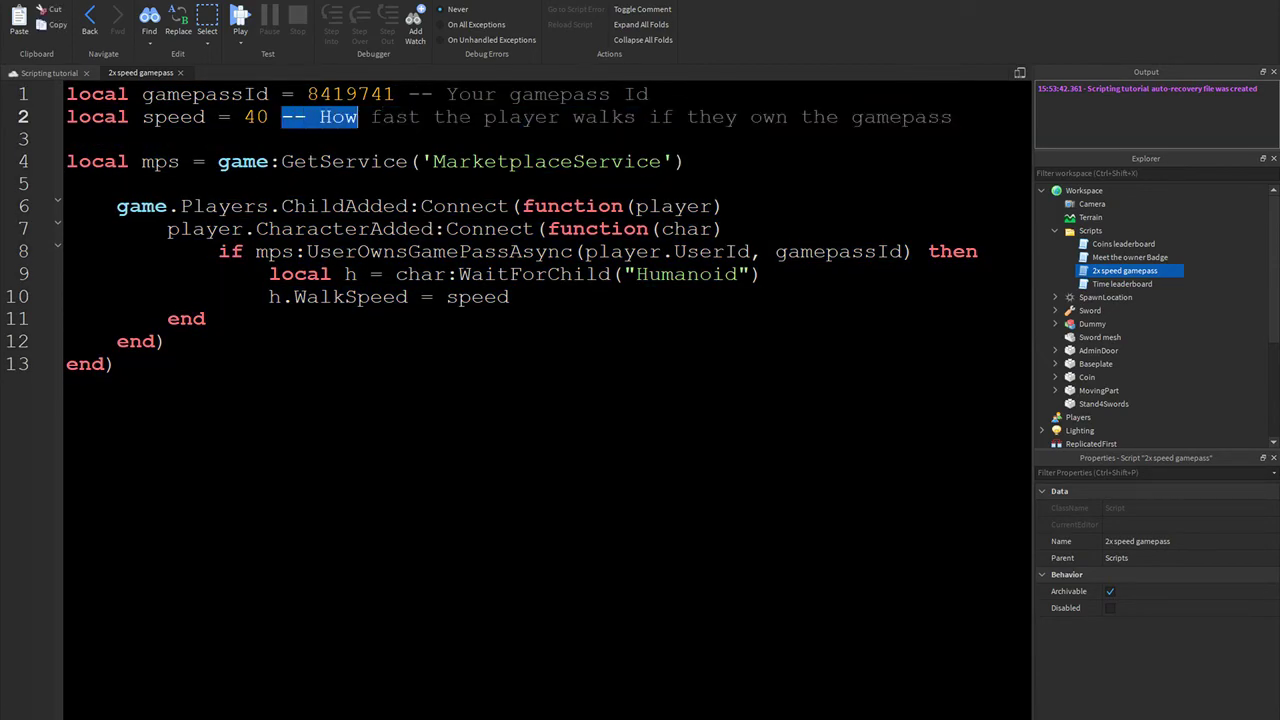
{"action": "left_click_drag", "start_coordinate": [954, 117], "coordinate": [826, 117]}
{"action": "mouse_move", "coordinate": [648, 94]}
{"action": "left_mouse_down"}
{"action": "mouse_move", "coordinate": [740, 117]}
{"action": "mouse_move", "coordinate": [408, 94]}
{"action": "left_mouse_up"}
{"action": "left_click", "coordinate": [447, 94]}
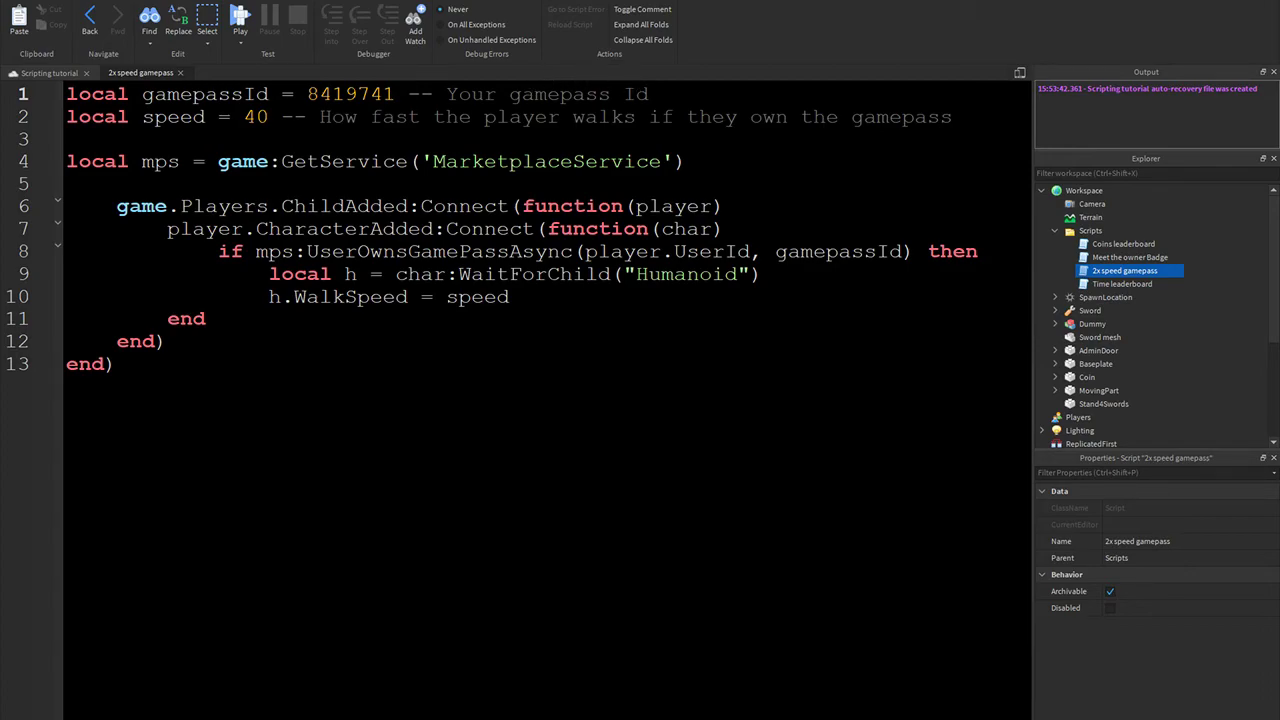
{"action": "key", "text": "End"}
{"action": "key", "text": "Left"}
{"action": "key", "text": "Left"}
{"action": "key", "text": "Left"}
{"action": "key", "text": "Down"}
{"action": "left_click", "coordinate": [281, 117]}
{"action": "left_click_drag", "start_coordinate": [281, 117], "coordinate": [953, 117]}
{"action": "double_click", "coordinate": [900, 117]}
{"action": "left_click", "coordinate": [893, 117]}
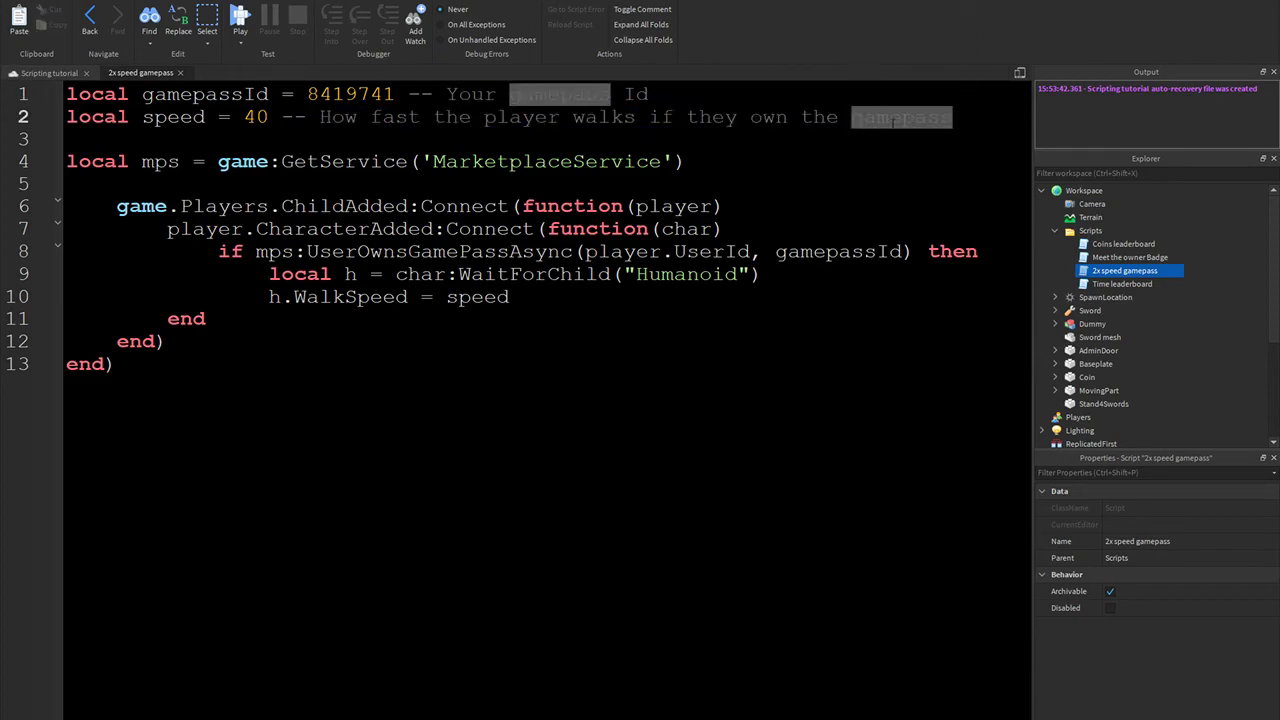
{"action": "left_click", "coordinate": [66, 183]}
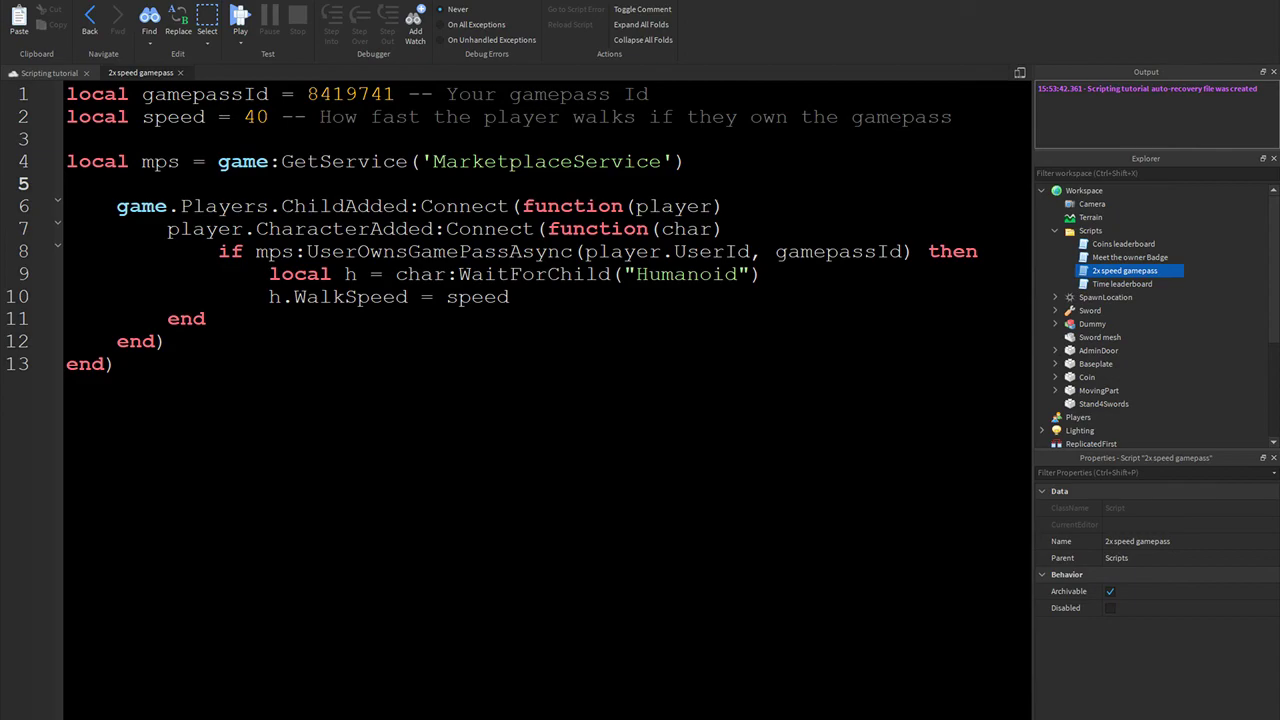
{"action": "key", "text": "Down"}
{"action": "key", "text": "Down"}
{"action": "key", "text": "Down"}
{"action": "key", "text": "Down"}
{"action": "key", "text": "Down"}
{"action": "key", "text": "Down"}
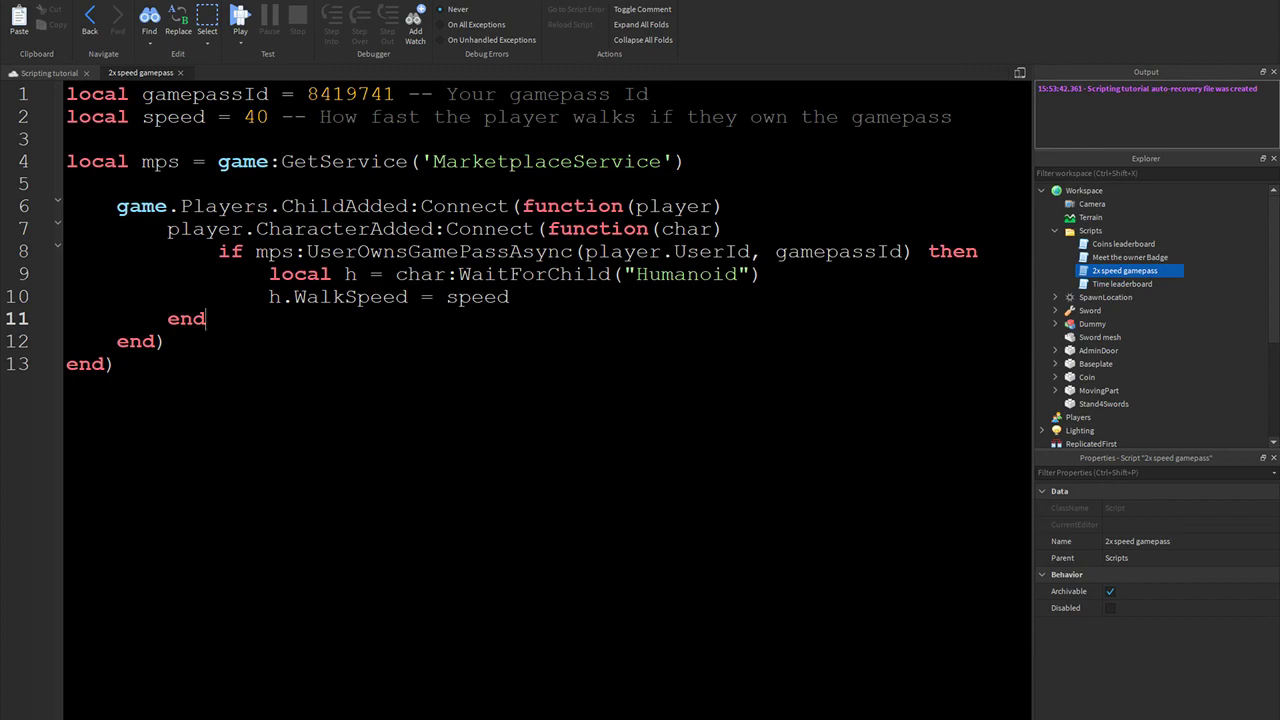